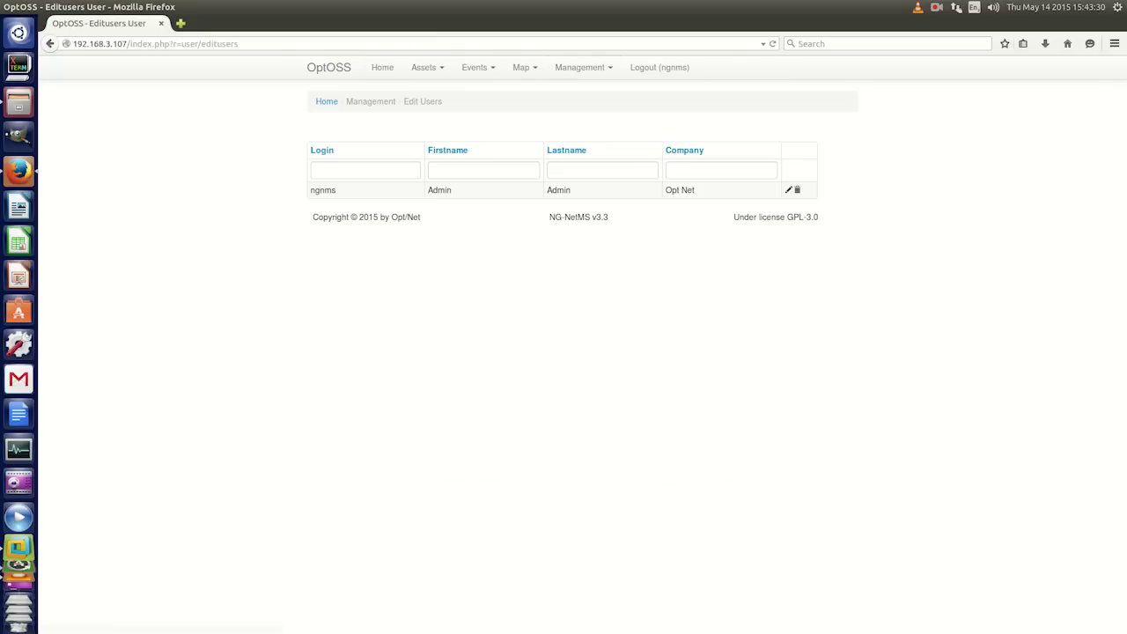
Step: Open the edit form for the ngnms user account
click(789, 189)
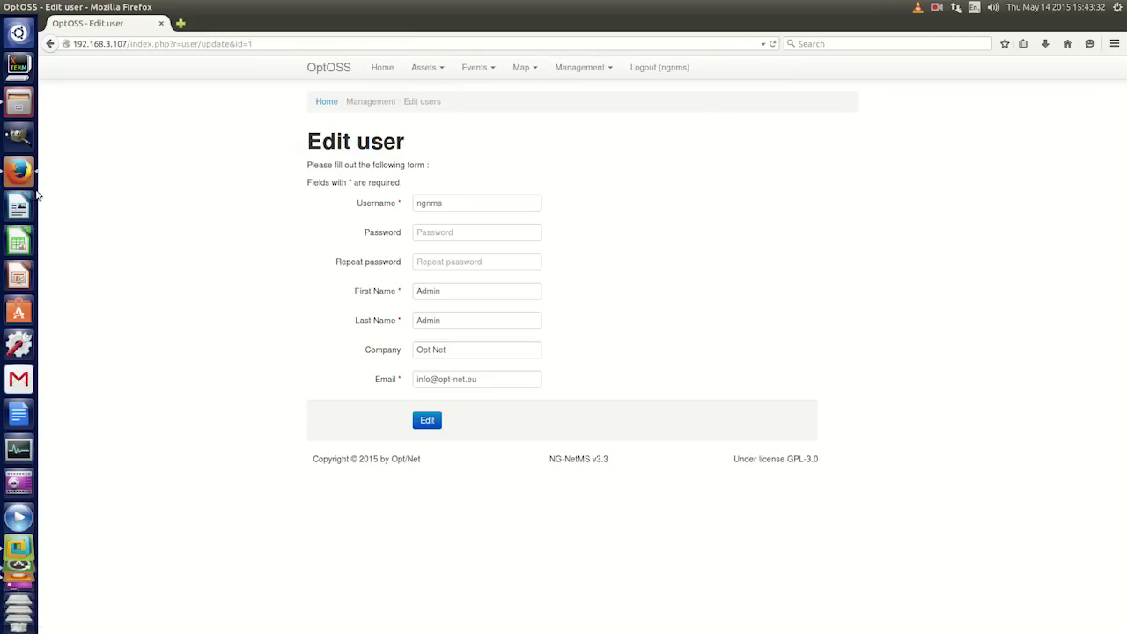
Step: Open the details of the Juniper srx210h-poe device, 192.168.255.1, from the second page of the Devices list
click(423, 67)
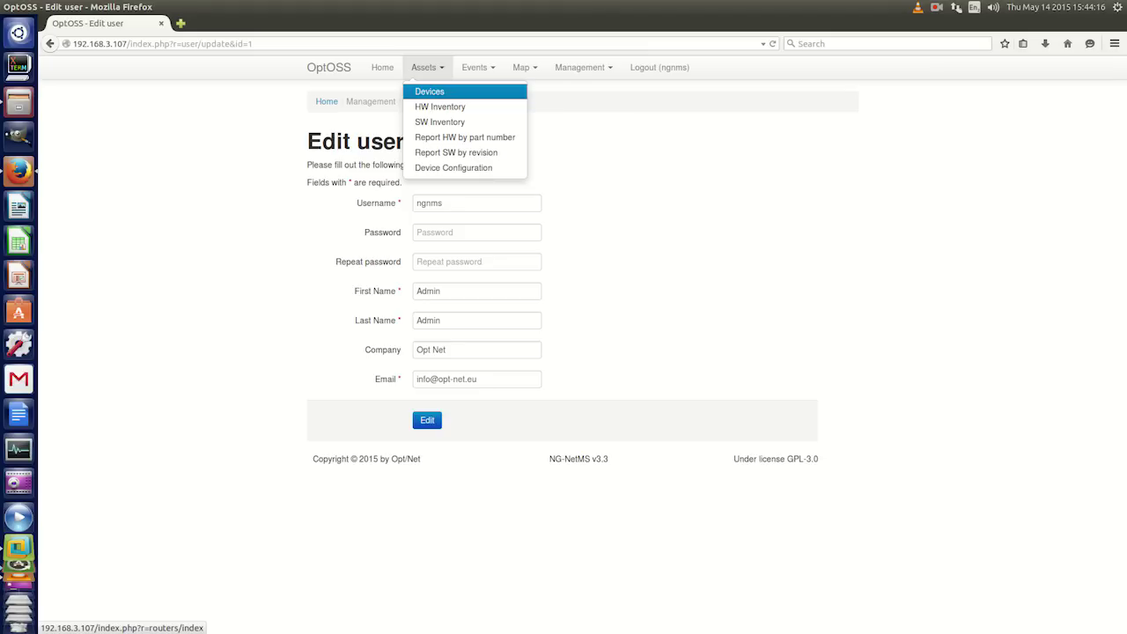
click(429, 91)
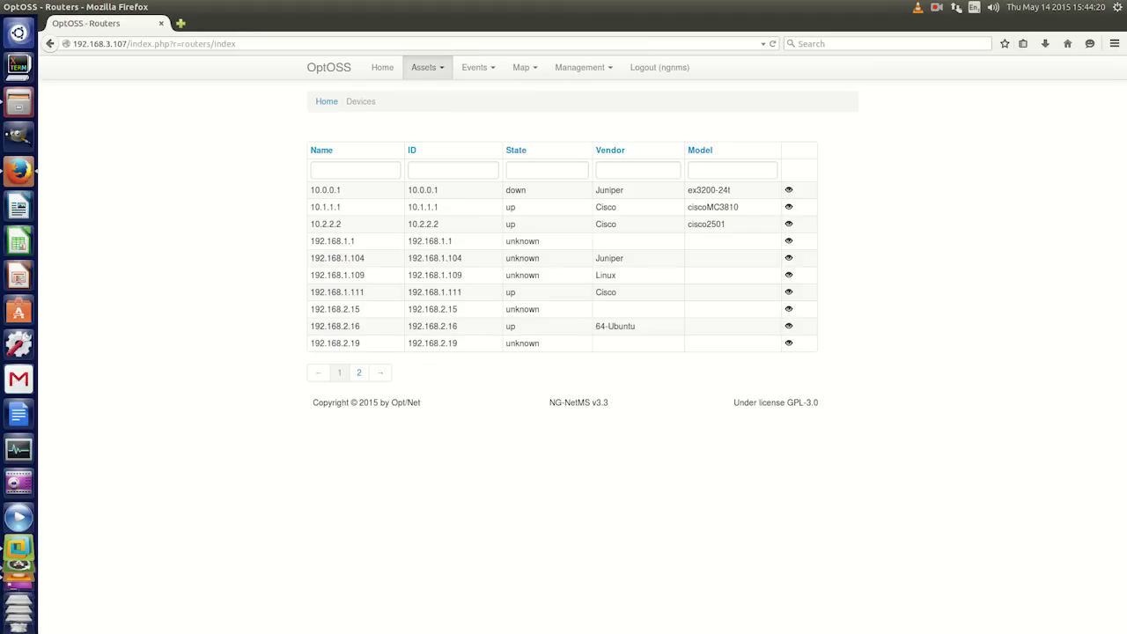
click(358, 372)
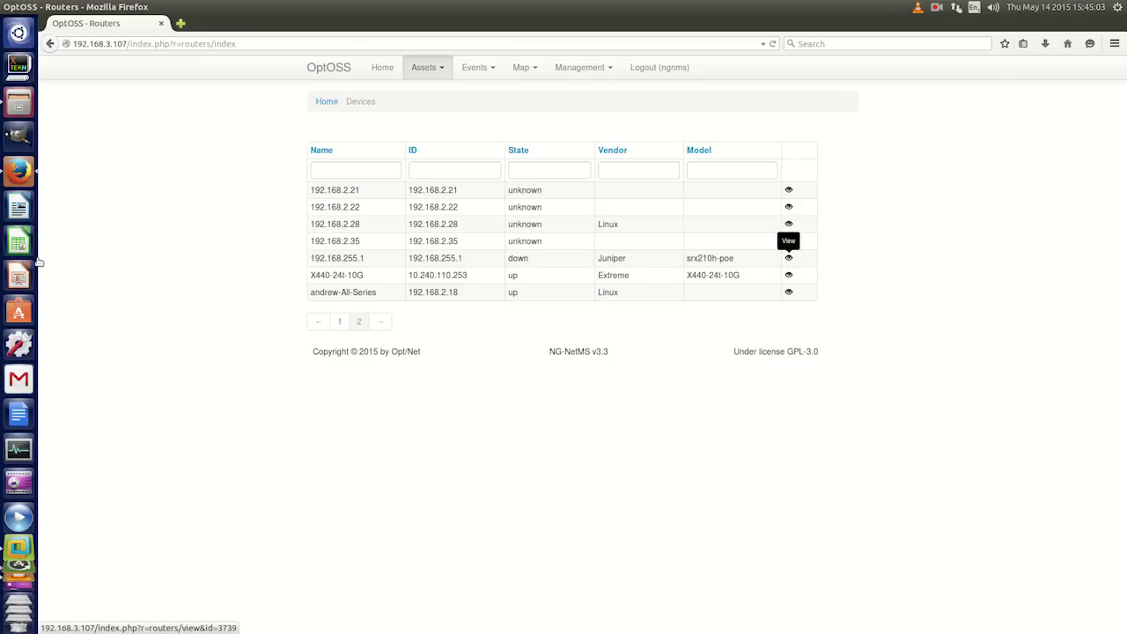
click(788, 257)
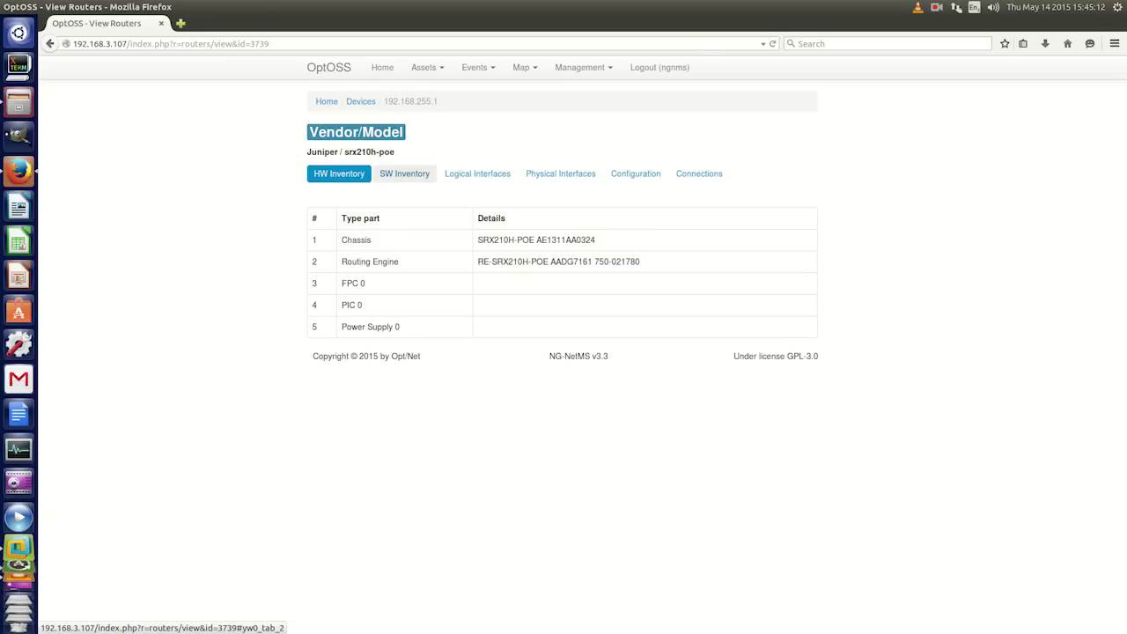
Step: Examine the Juniper srx210h-poe device's software inventory and its logical and physical interfaces
click(404, 173)
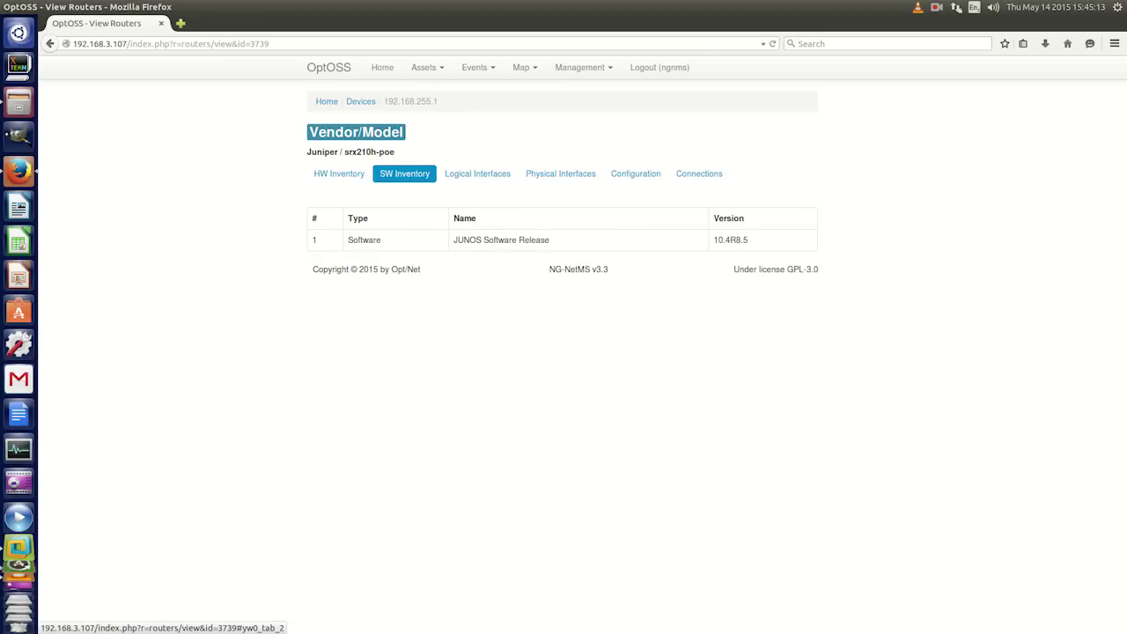
click(478, 173)
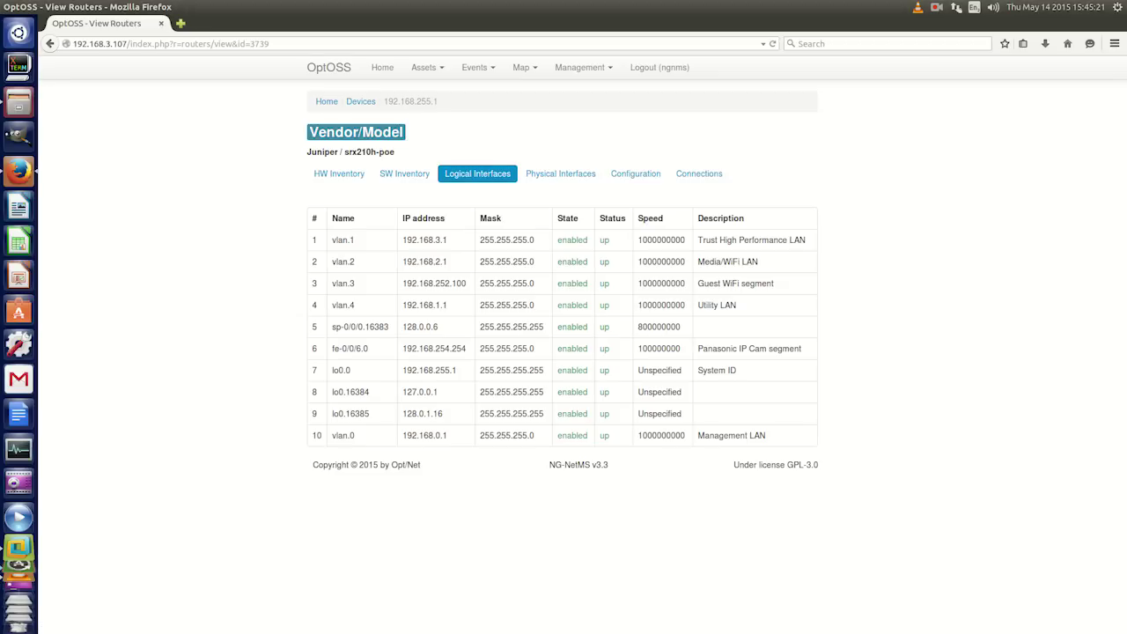
click(561, 174)
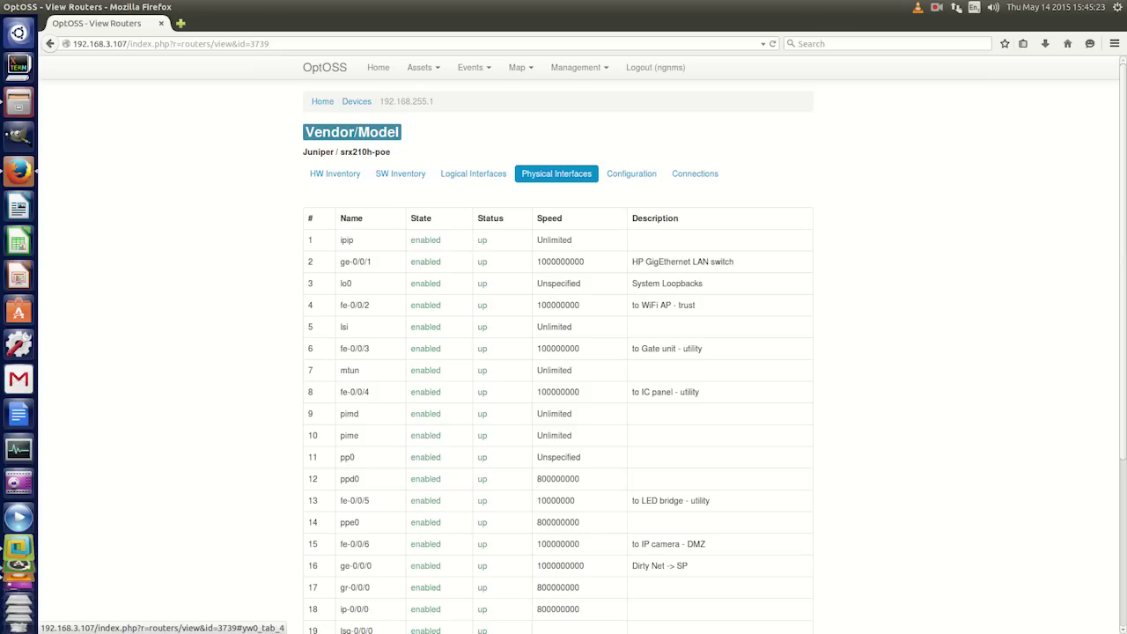
scroll(561, 173, down, 5)
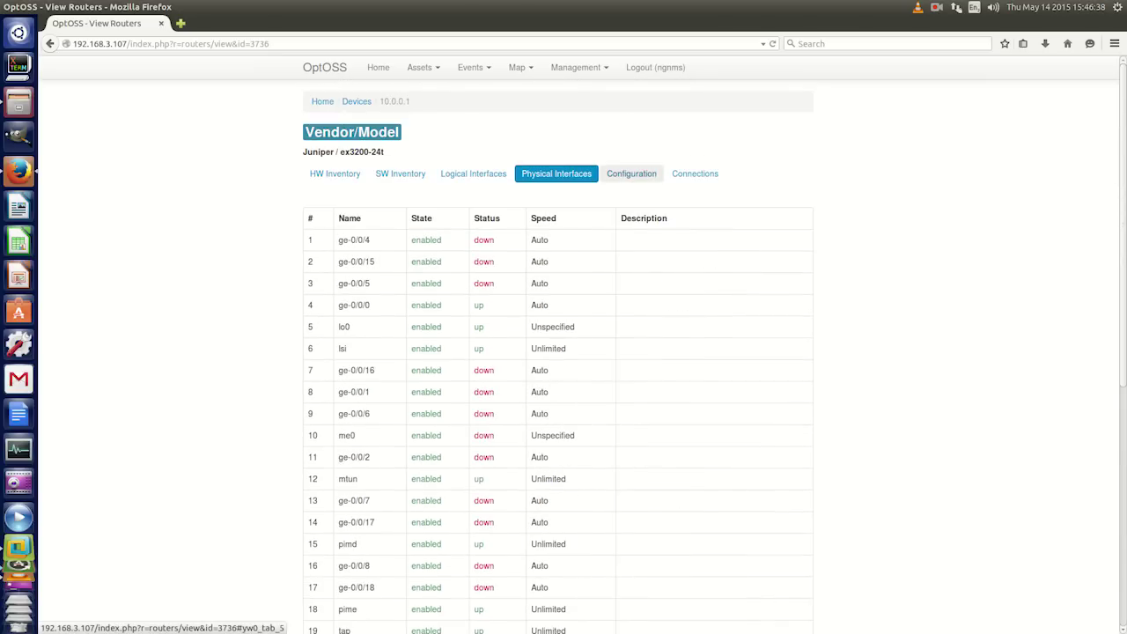
click(631, 173)
click(761, 204)
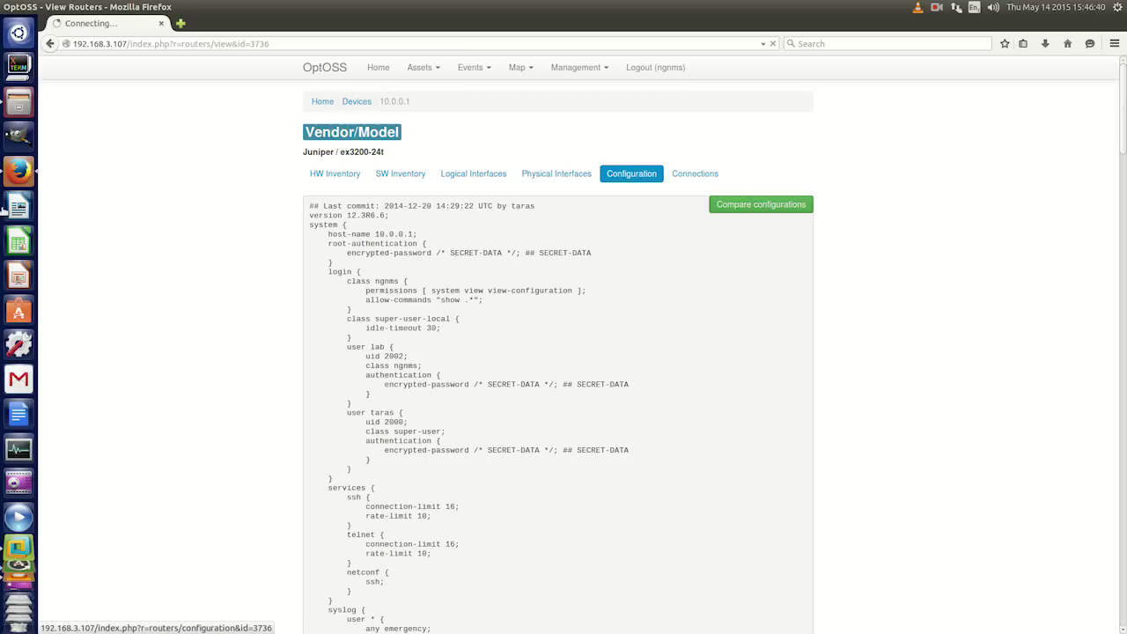
click(569, 144)
click(577, 213)
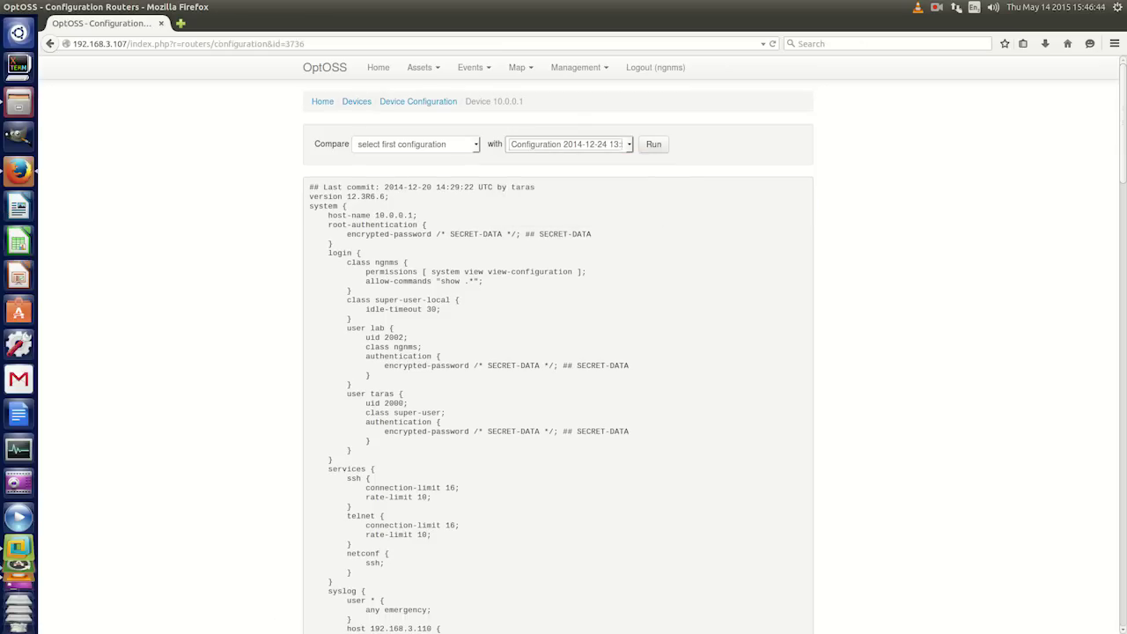
click(414, 144)
key(Return)
click(568, 145)
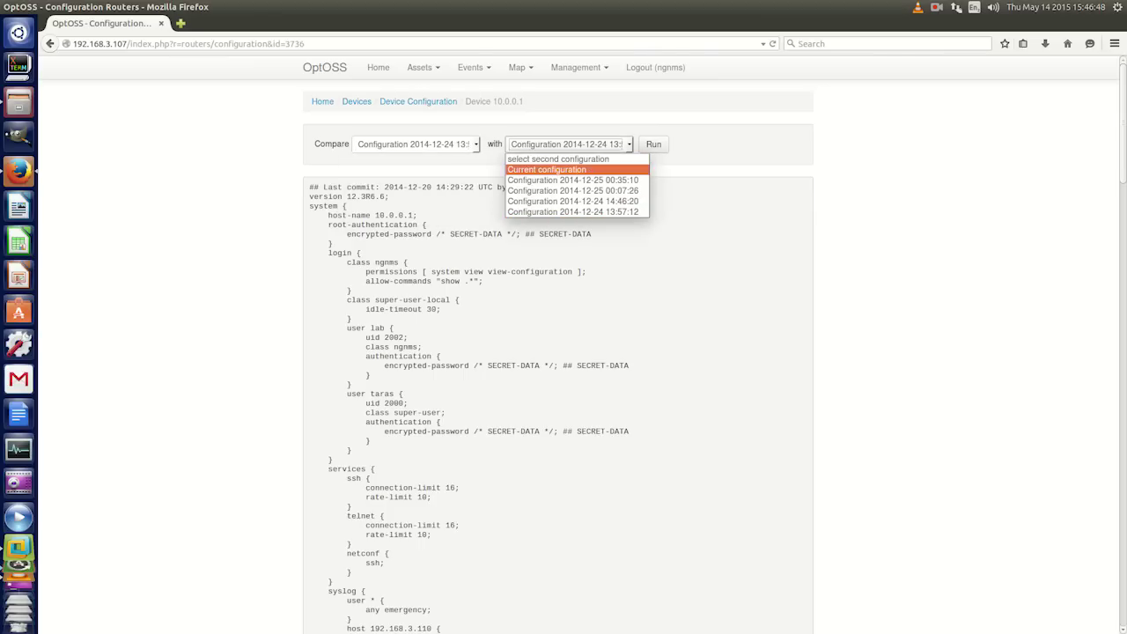
click(572, 171)
click(653, 145)
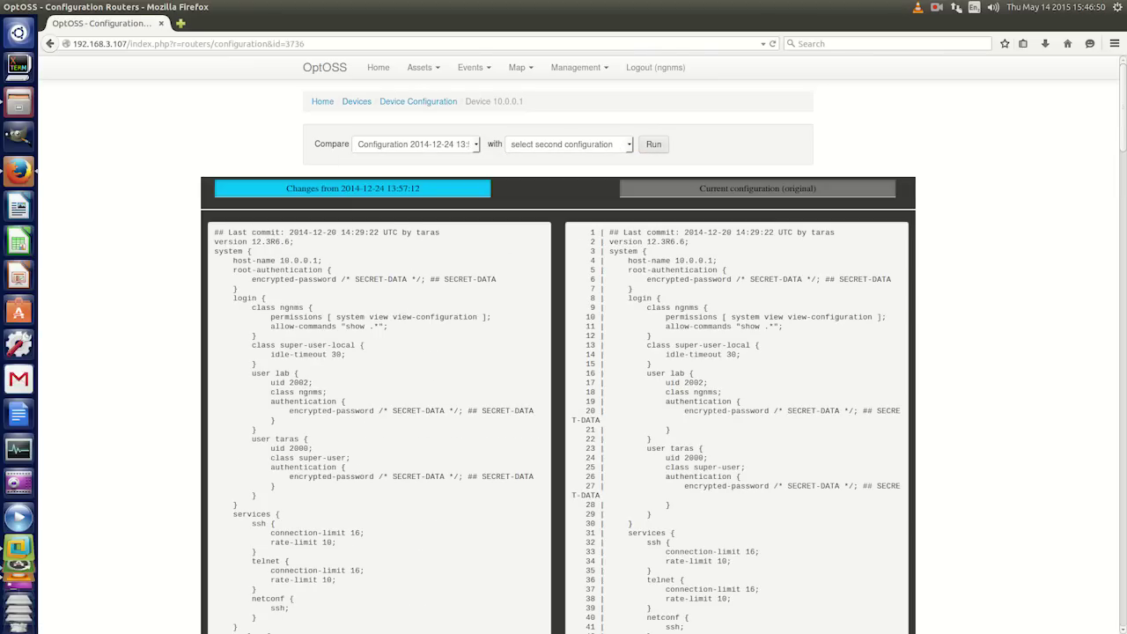
scroll(564, 397, down, 5)
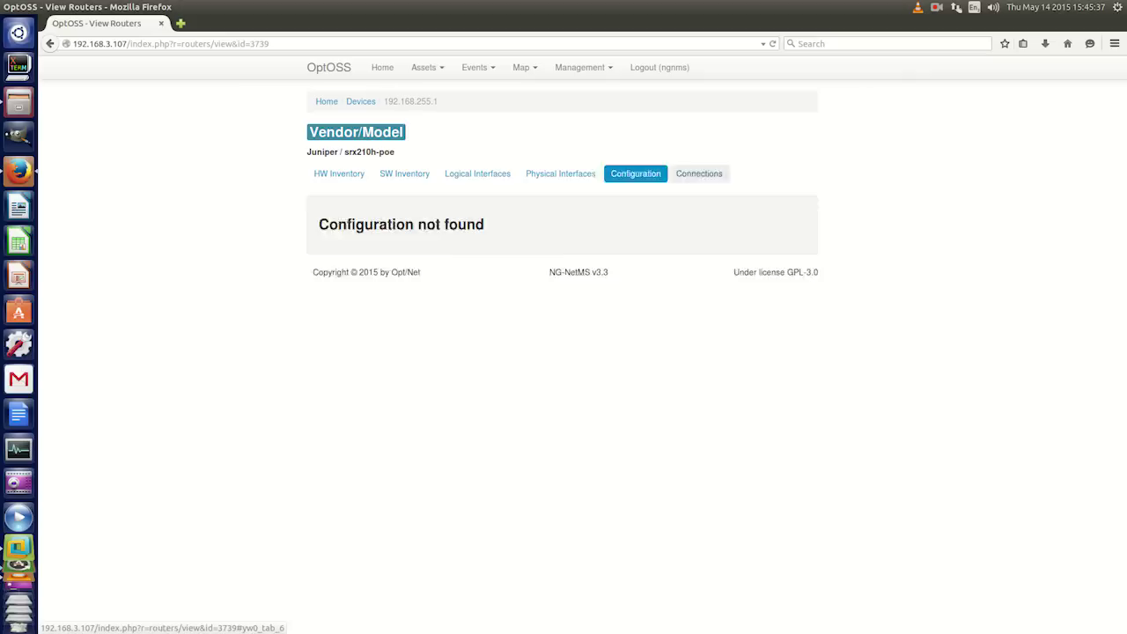
Step: Show the connections diagram of device 192.168.255.1 and move its central node slightly upward
click(699, 174)
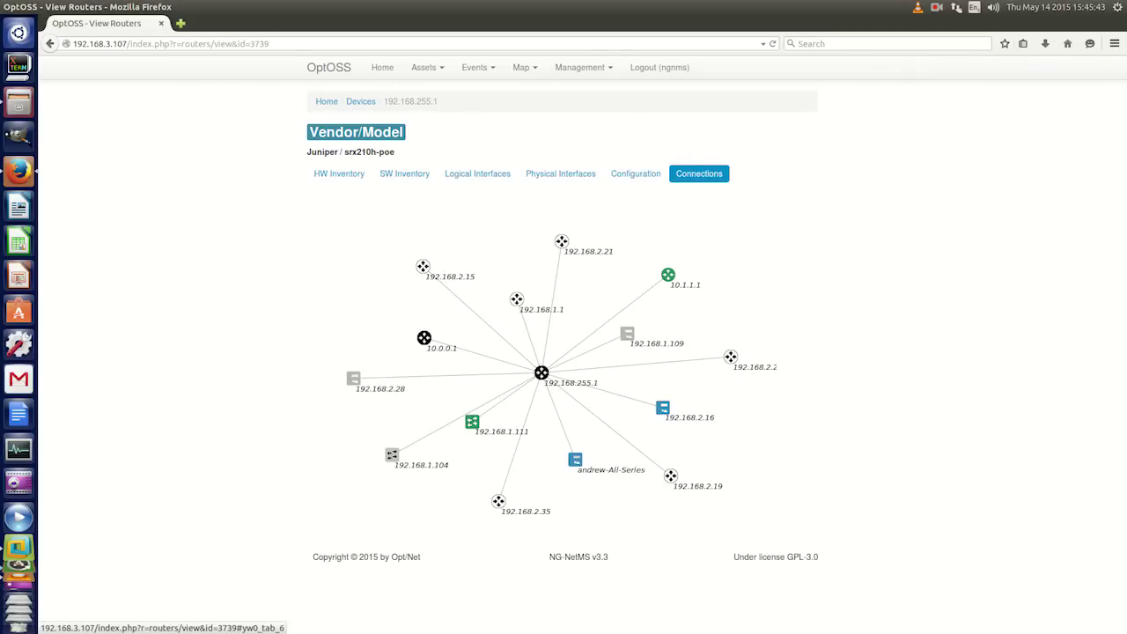
drag(542, 372, 526, 334)
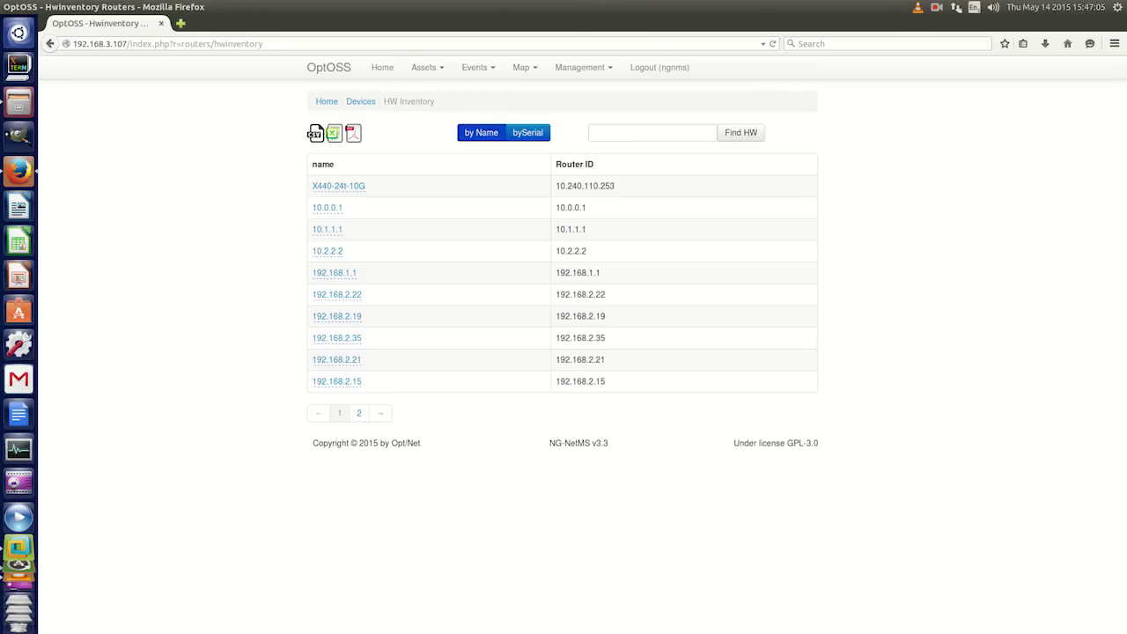
Step: Expand the X440-24t-10G hardware parts, search the hardware inventory by serial for AADG7161, and close the results
click(338, 186)
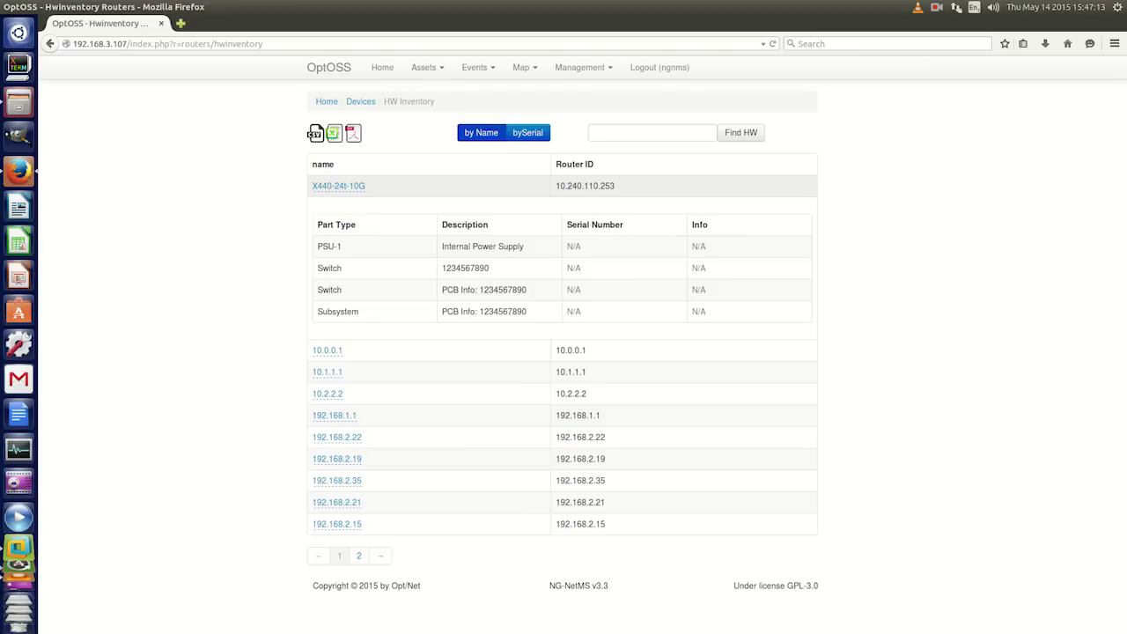
click(653, 133)
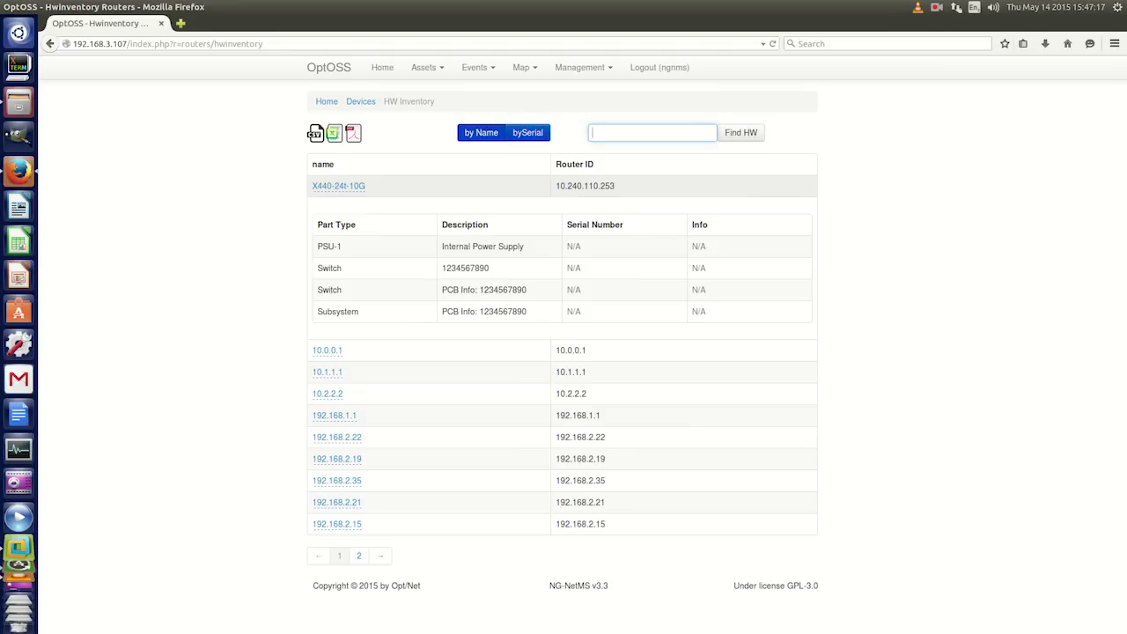
click(538, 133)
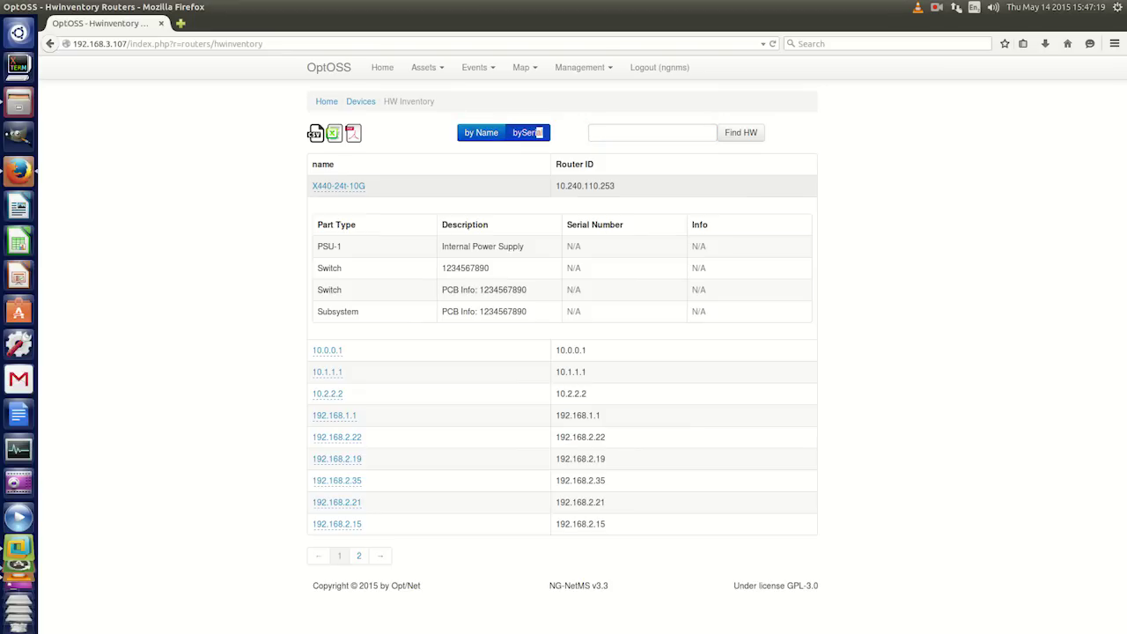
click(634, 132)
text(a)
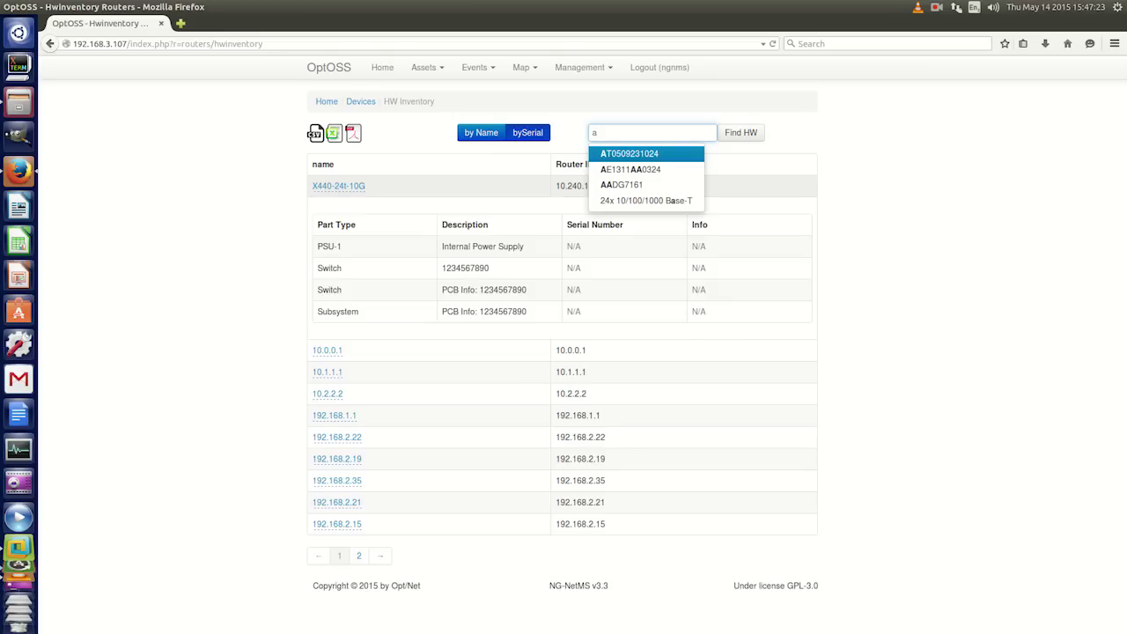
text(a)
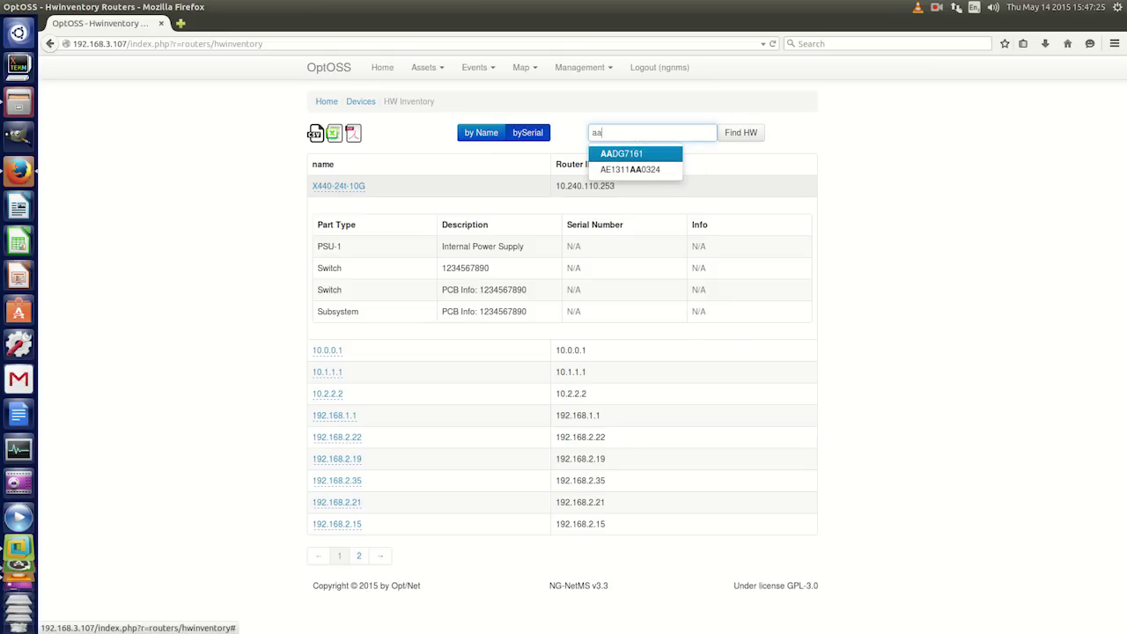
key(Return)
key(Return)
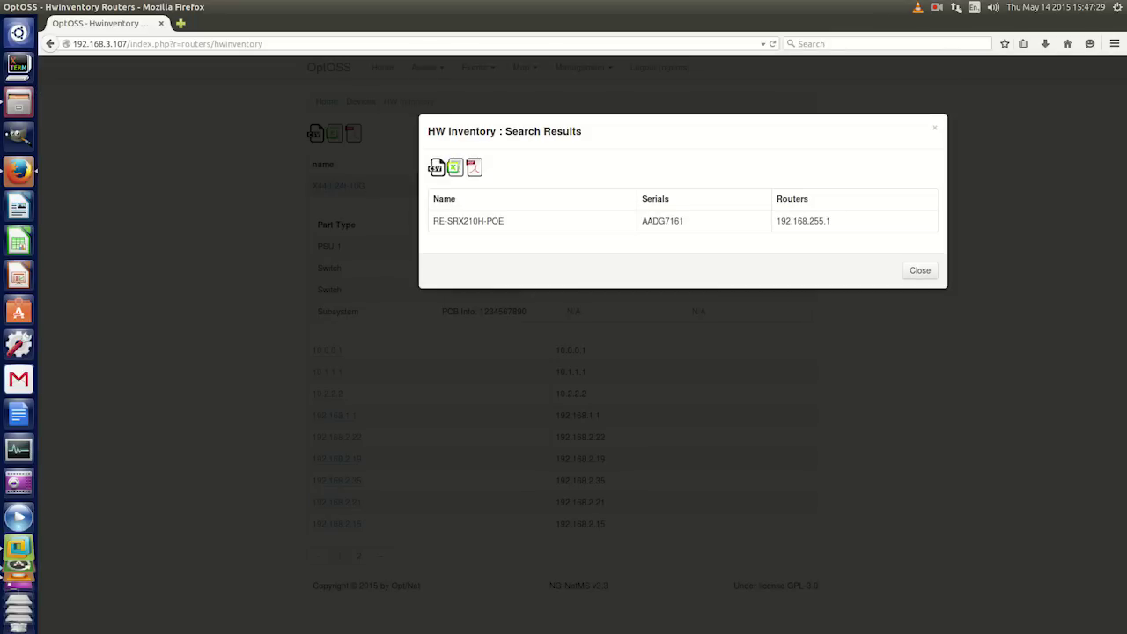
triple_click(468, 221)
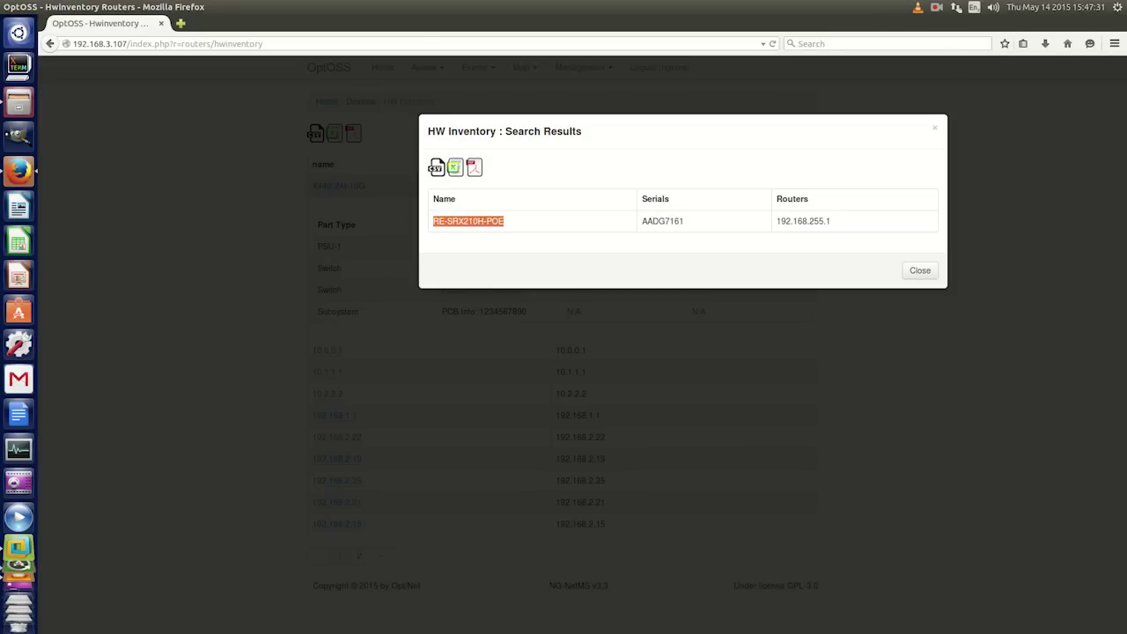
key(Escape)
Step: Search the software inventory by name for IOS (tm) MC3810 Software (MC3810-I5K9S-M) and close the results
click(427, 67)
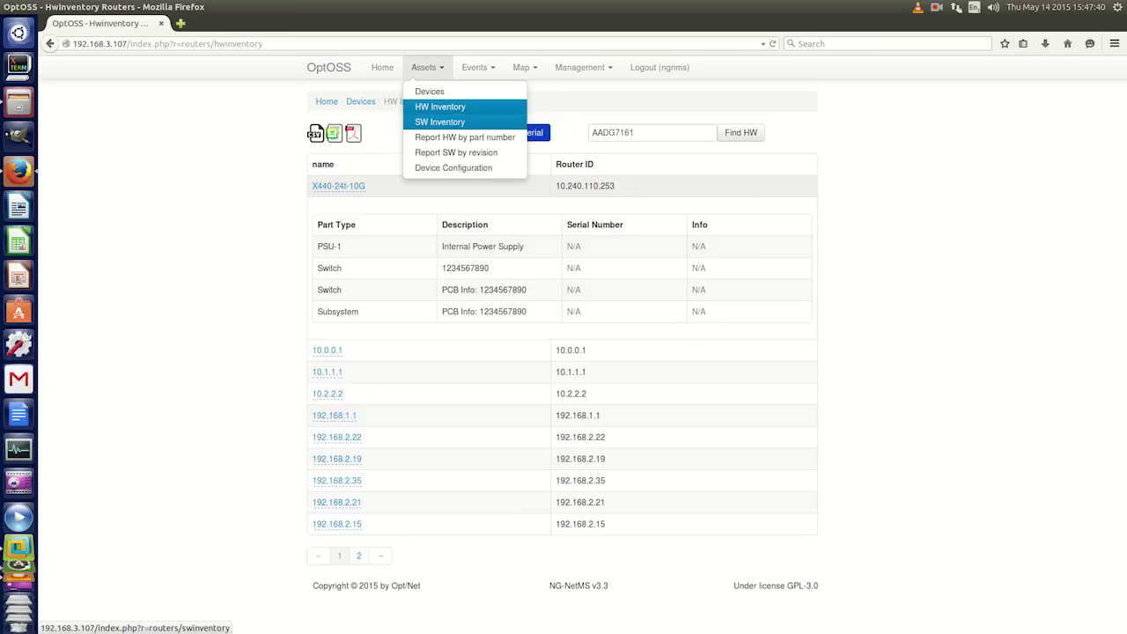
click(445, 118)
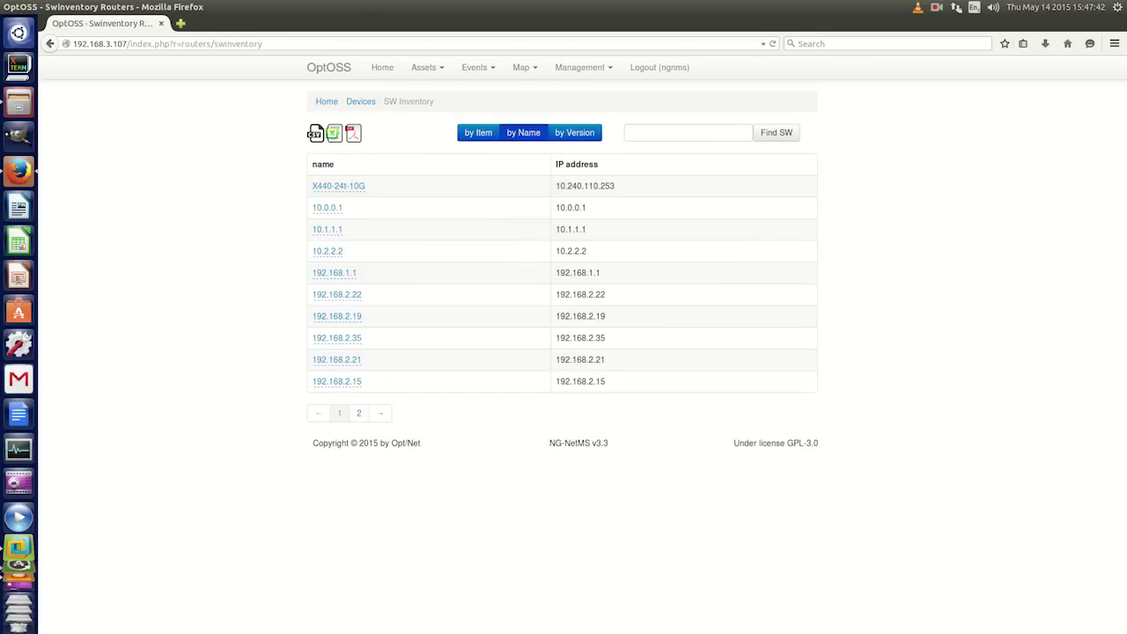
click(687, 132)
text(12)
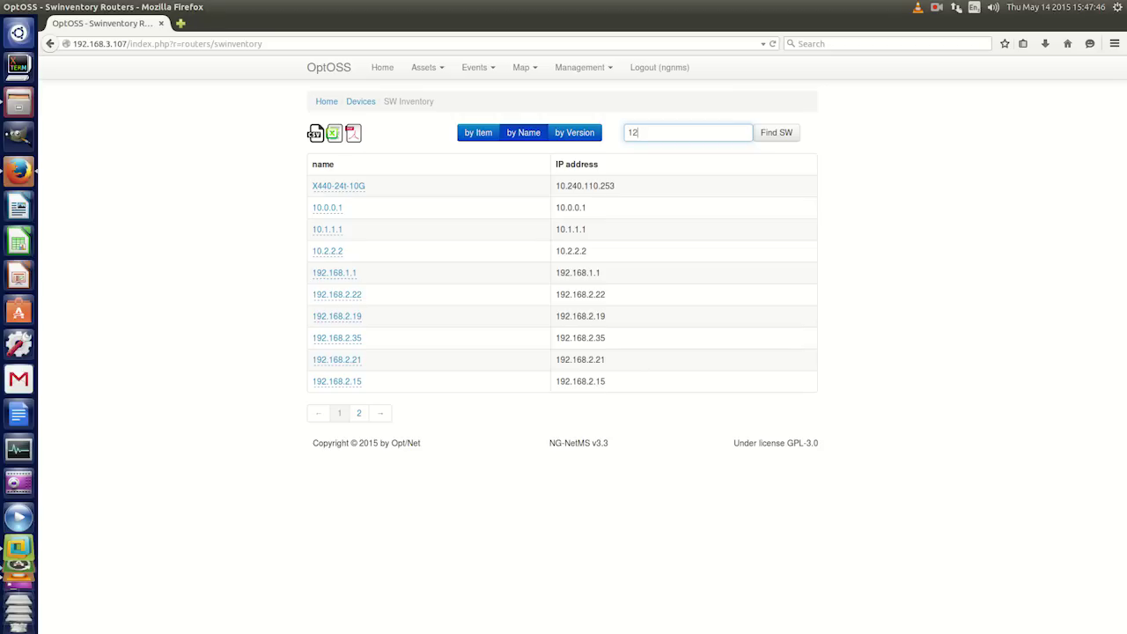
key(BackSpace)
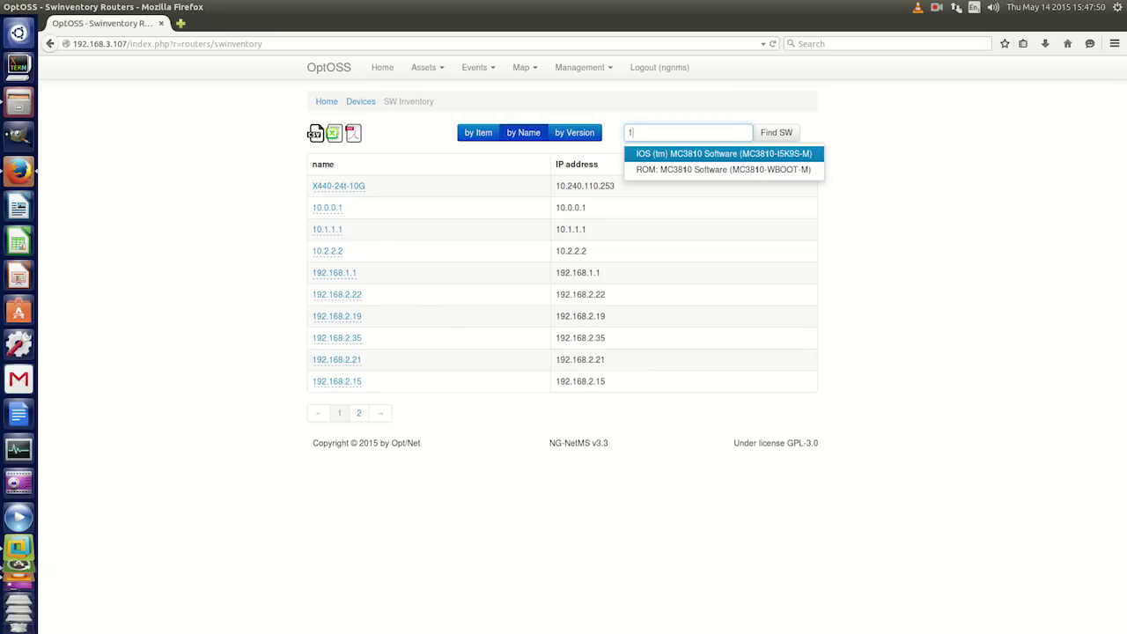
key(BackSpace)
text(9)
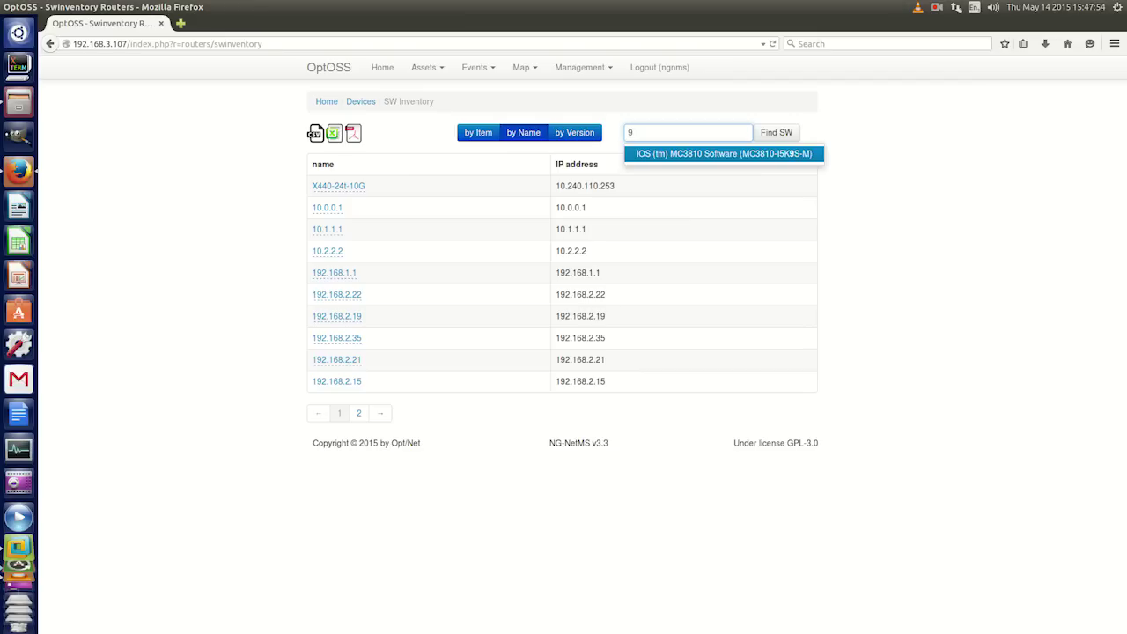
click(791, 153)
key(Return)
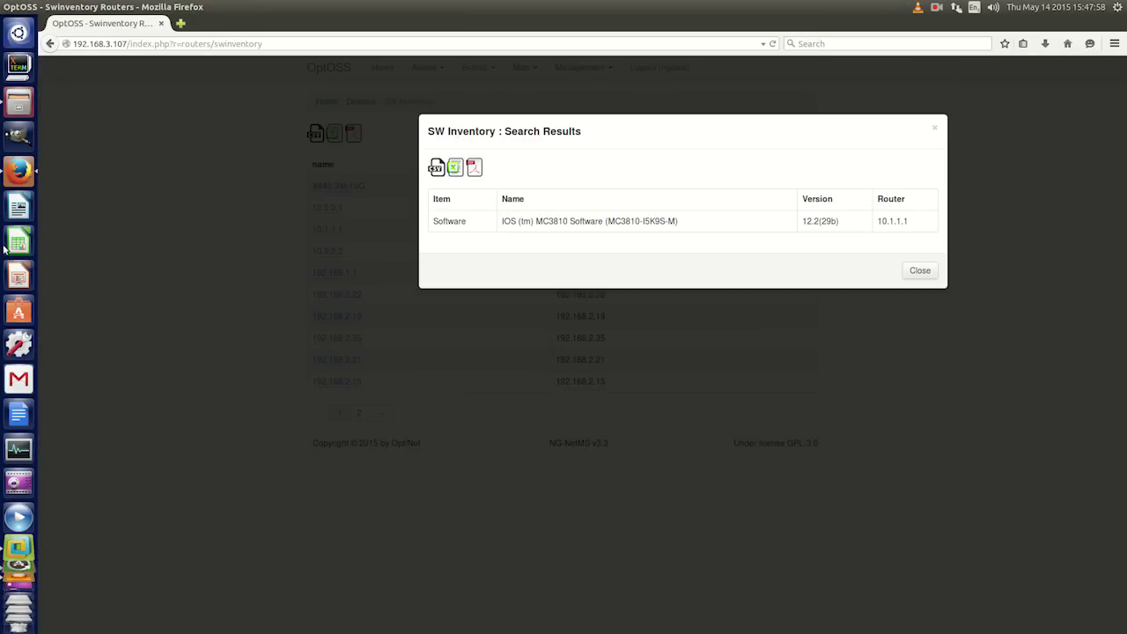
click(170, 276)
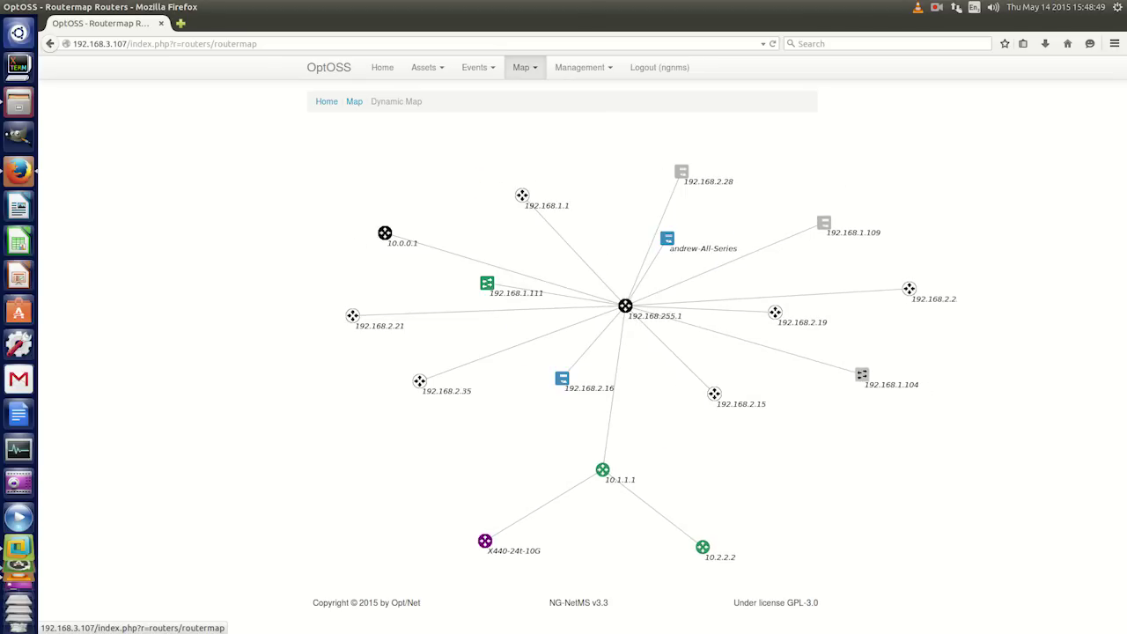
Step: Open the IP Map and look through its full tree of networks, routers and interfaces
click(521, 67)
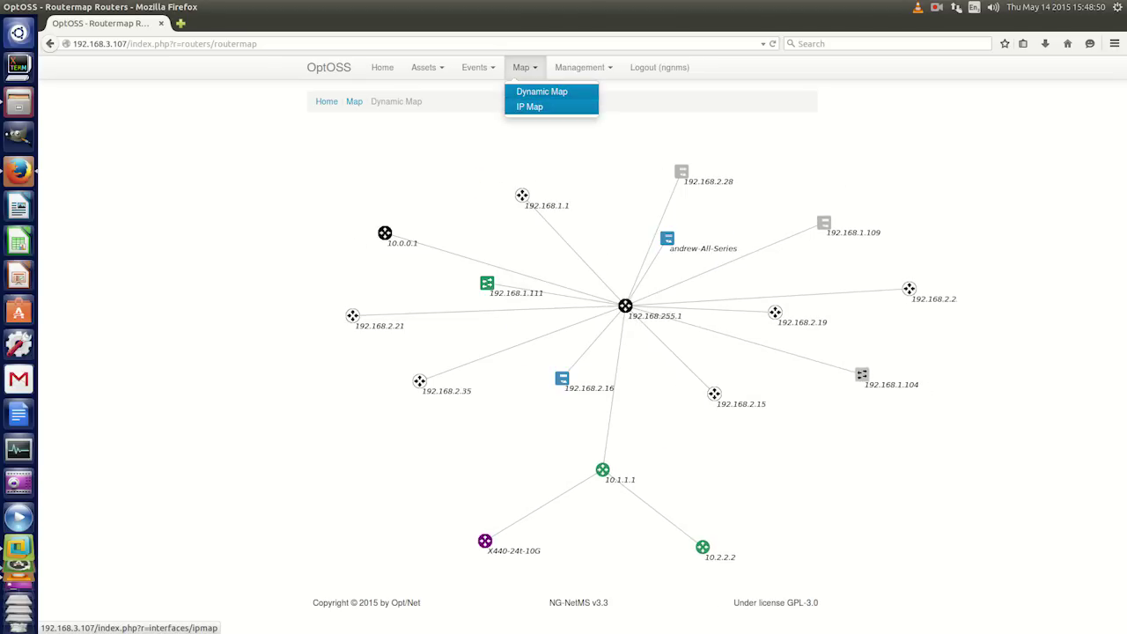
click(528, 104)
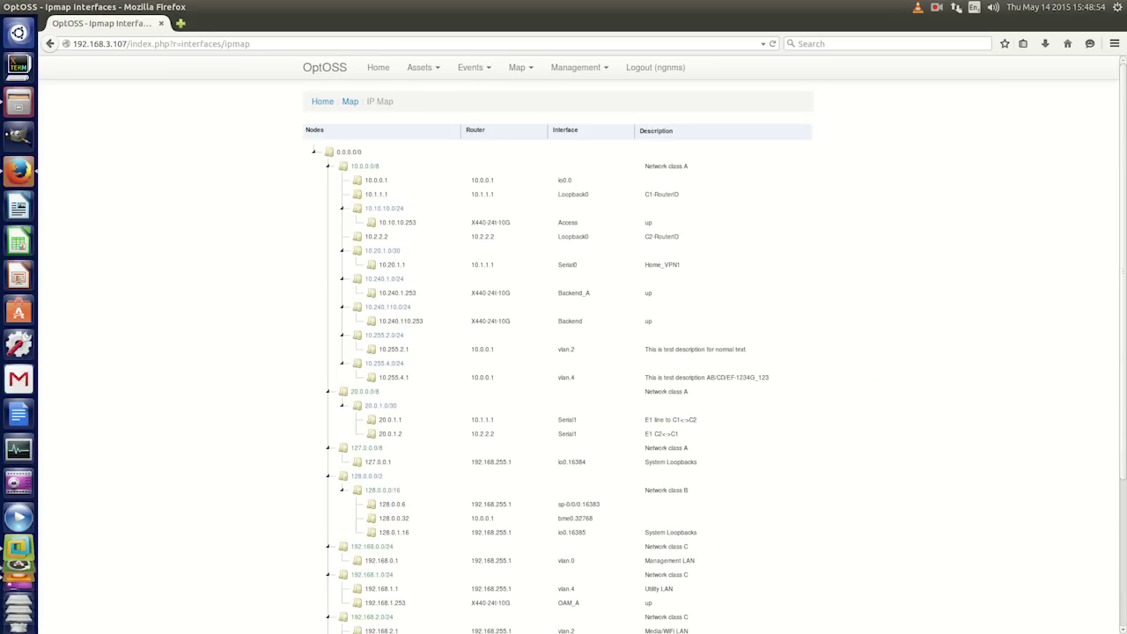
scroll(563, 352, down, 5)
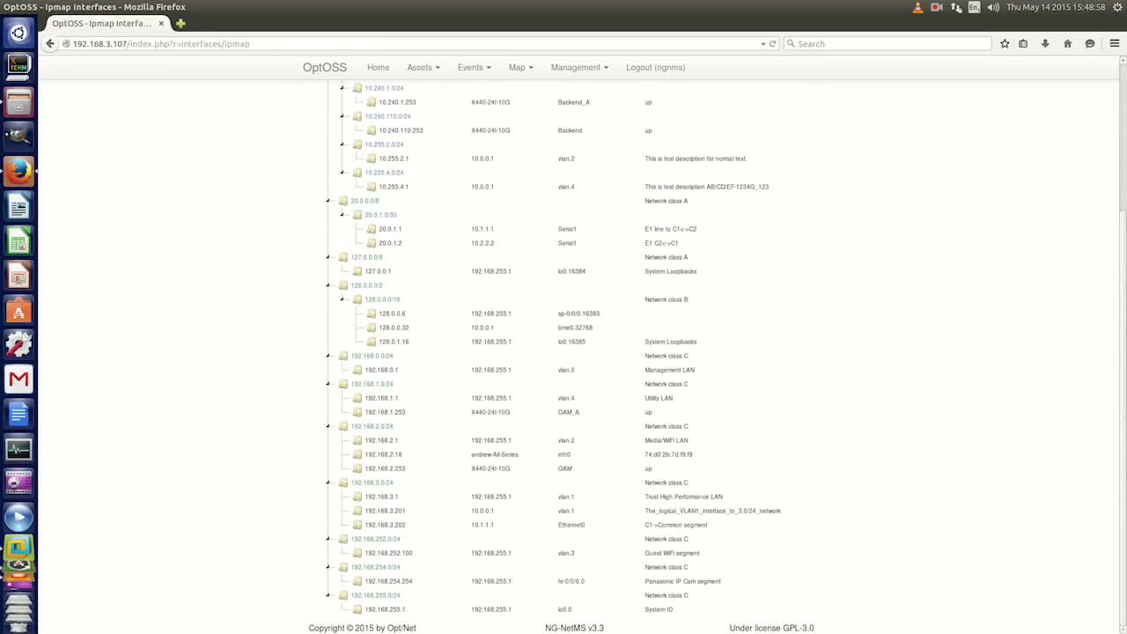
scroll(564, 352, up, 5)
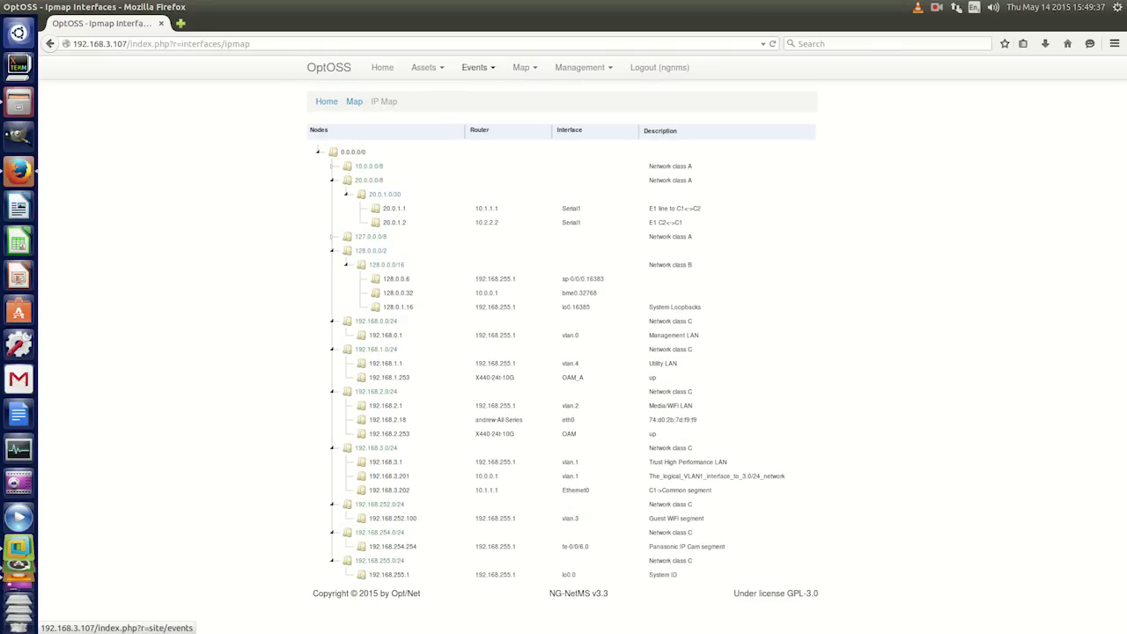
Step: Open the summary of activity by origin and view the severity history chart of device 192.168.255.1
click(475, 67)
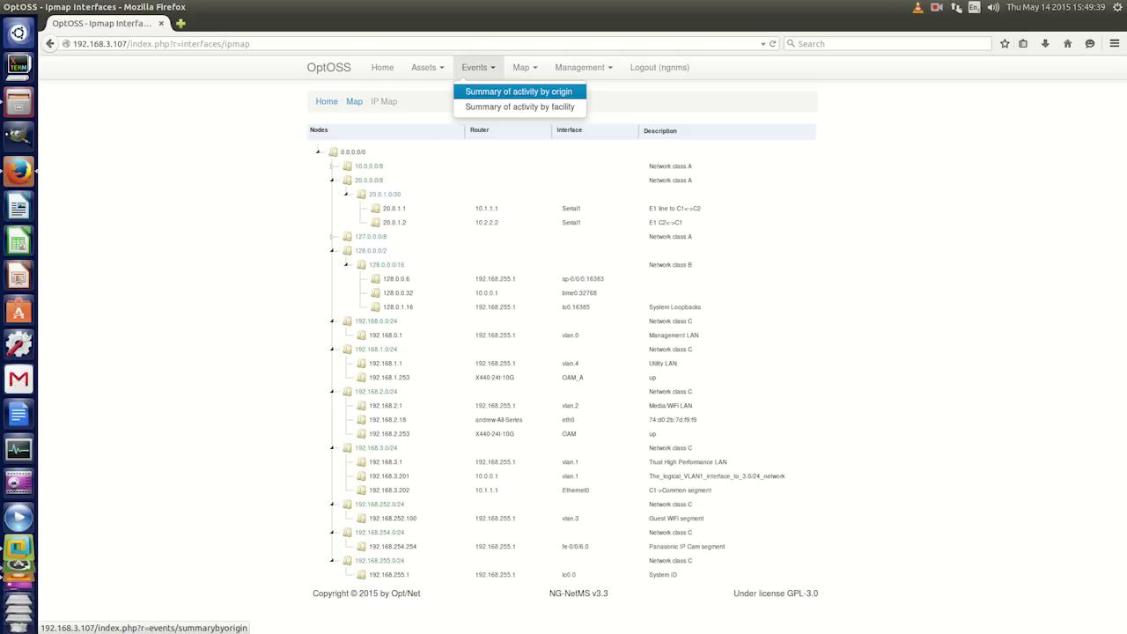
click(518, 91)
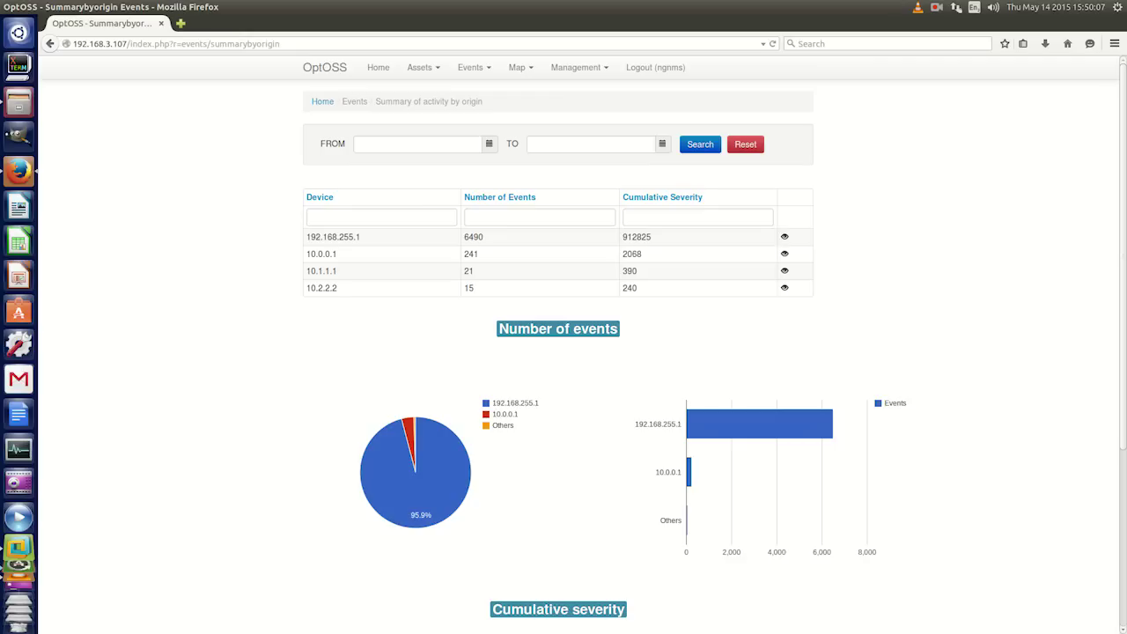
click(784, 236)
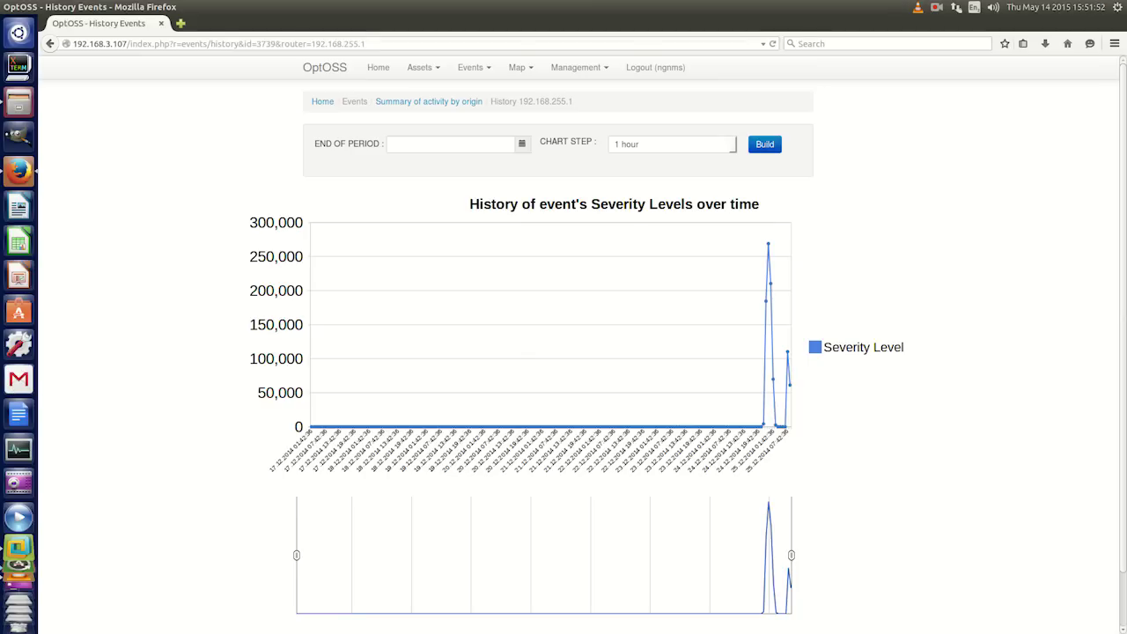
scroll(563, 352, down, 1)
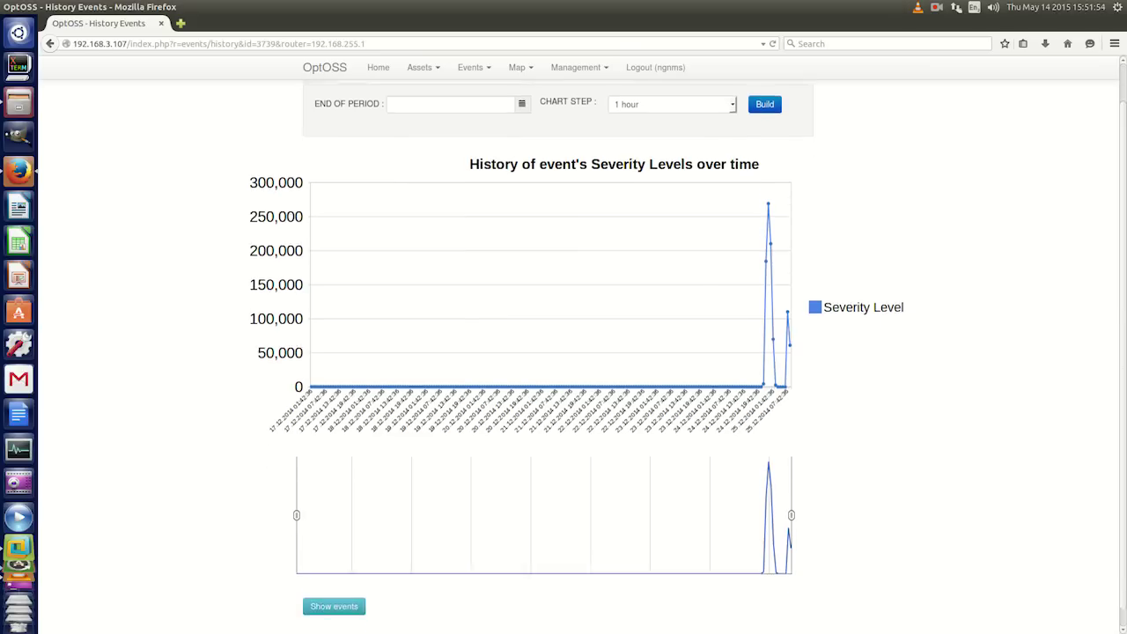
scroll(564, 352, up, 1)
Step: Rebuild the severity history chart with a chart step of 10 min
click(673, 144)
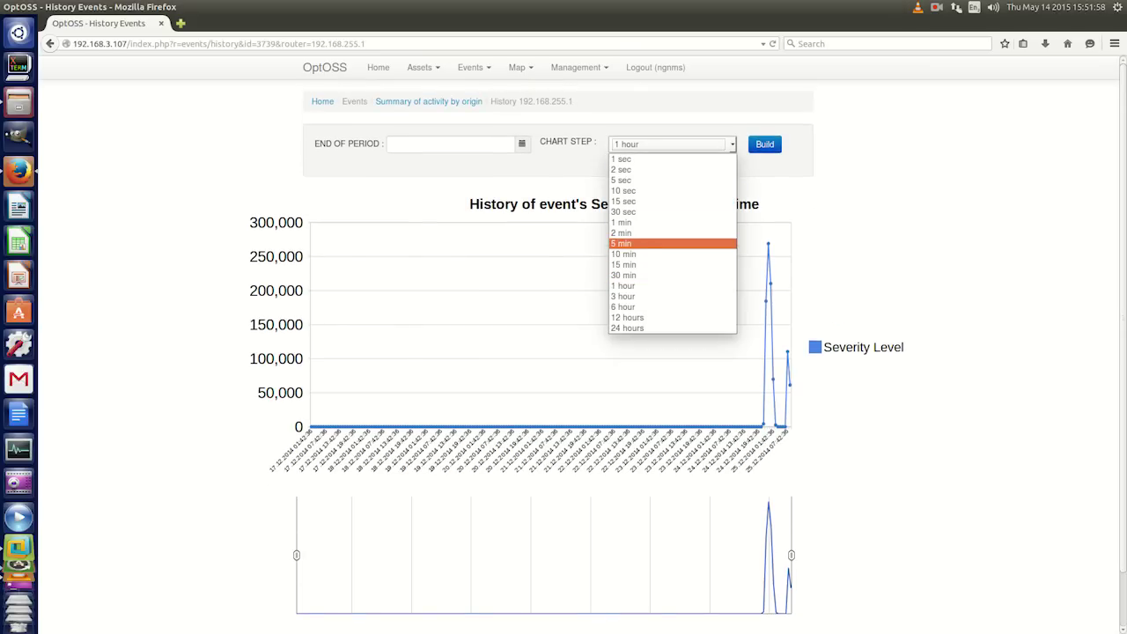
key(Down)
key(Return)
key(Tab)
key(Return)
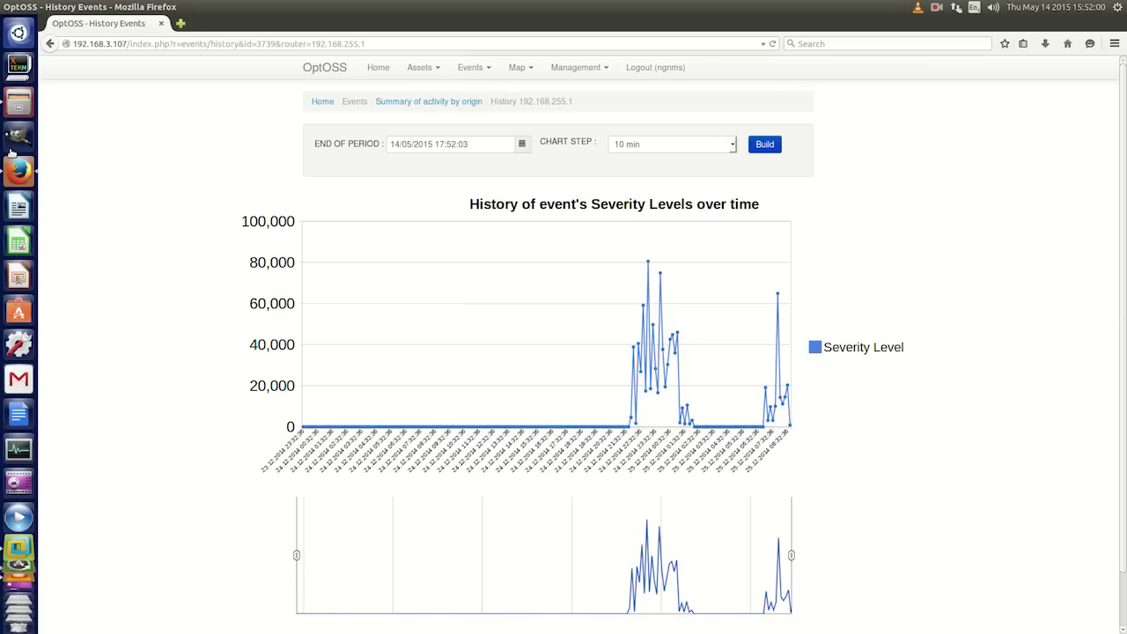
Step: Narrow the chart range to about 24/12/2014 20:41 through 25/12/2014 2:54 and show the events in that period
scroll(563, 352, down, 1)
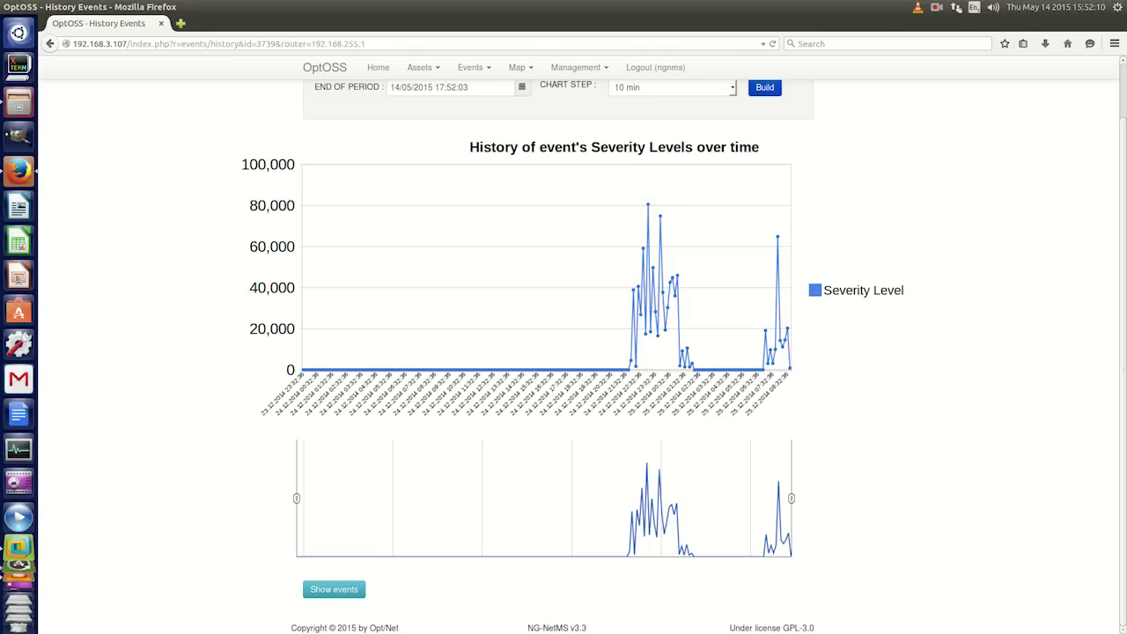
drag(297, 498, 612, 498)
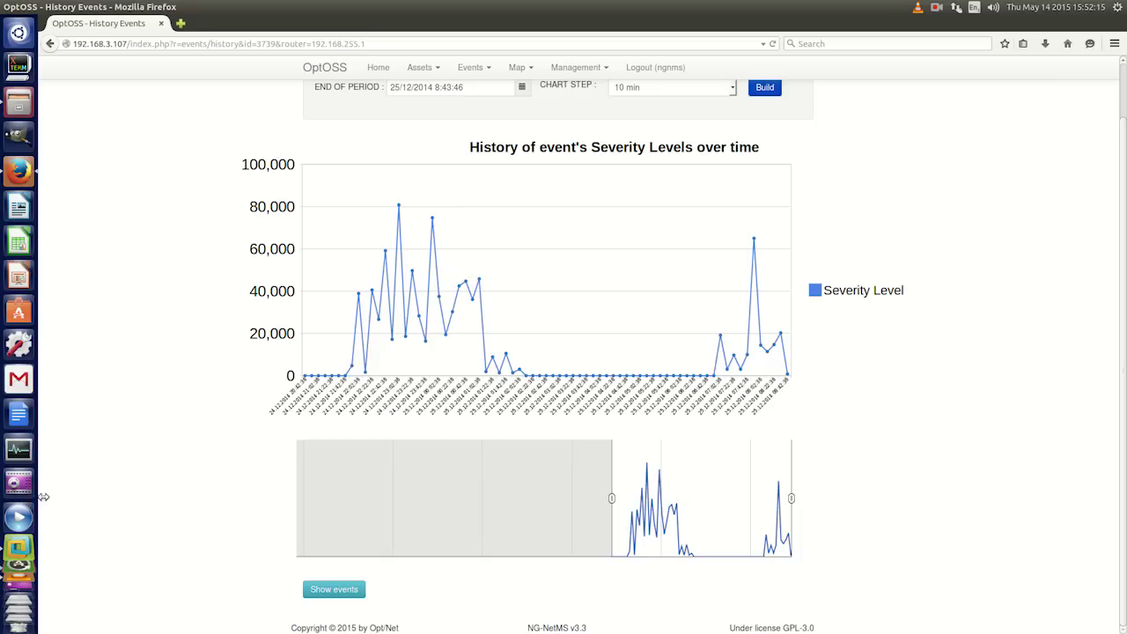
drag(792, 499, 704, 498)
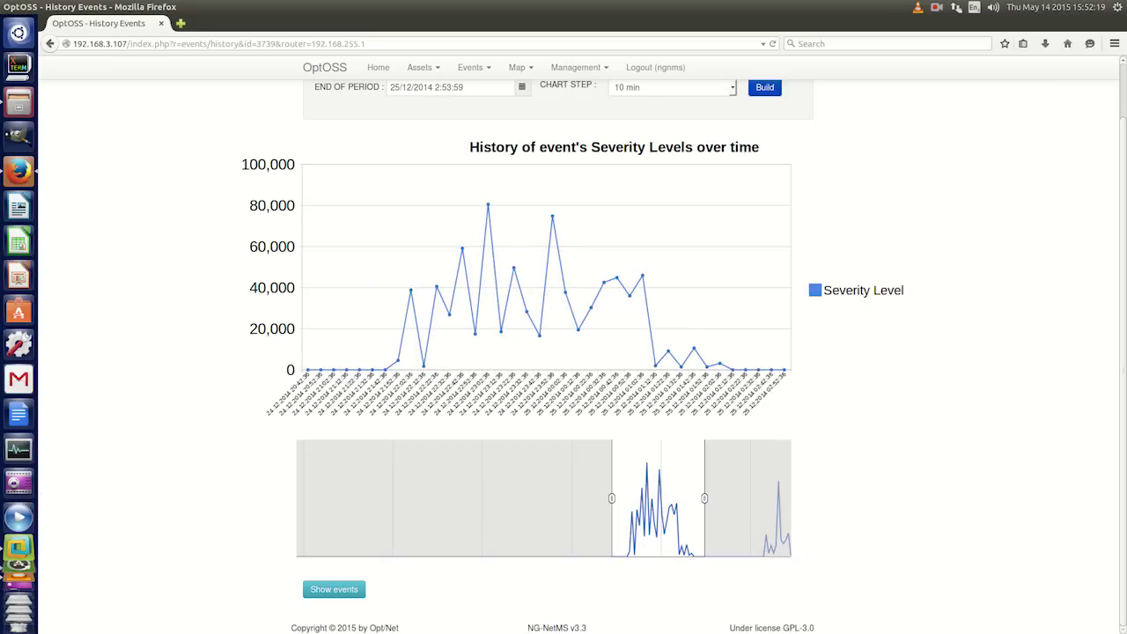
click(334, 589)
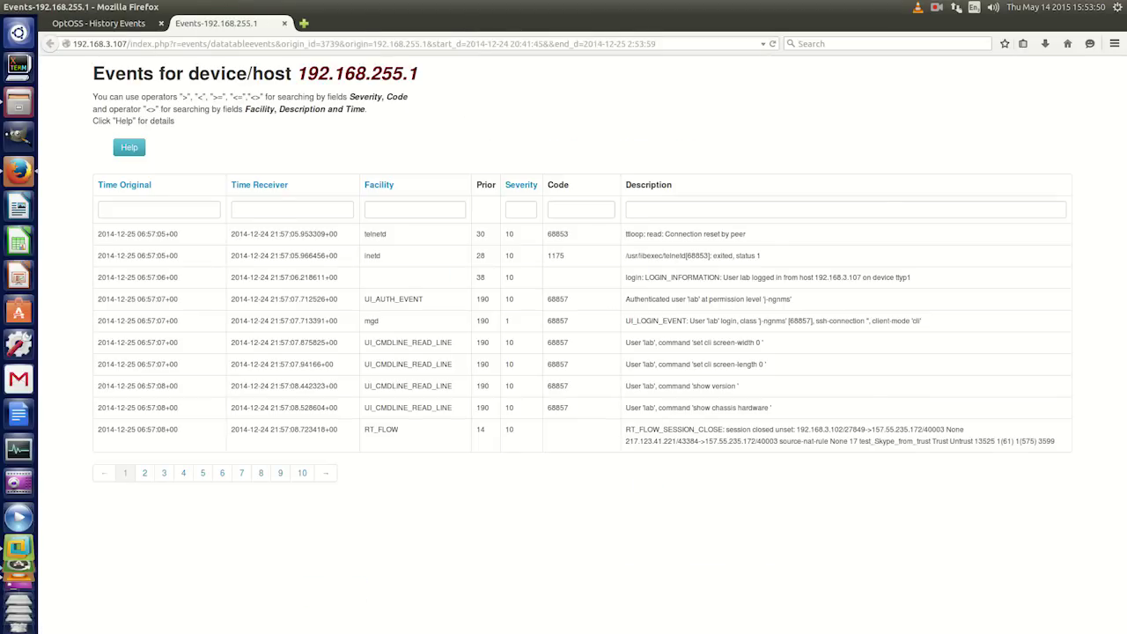
Step: Filter the device's events to severity >10 and exclude the RT_FLOW facility with <>RT_FLOW
drag(548, 233, 516, 408)
click(516, 321)
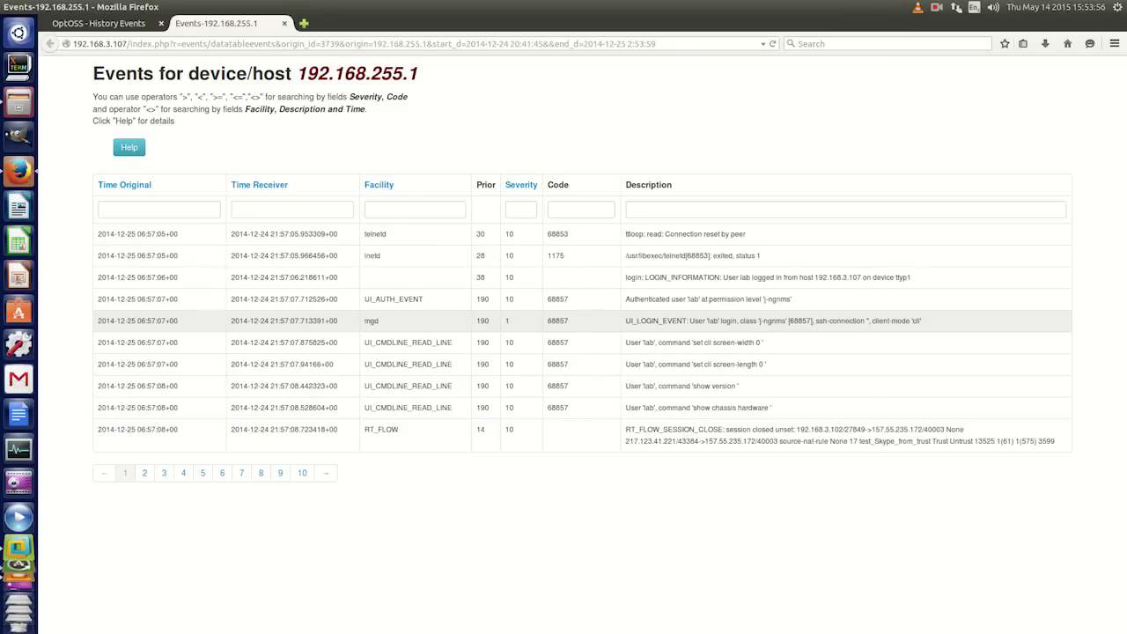
click(520, 208)
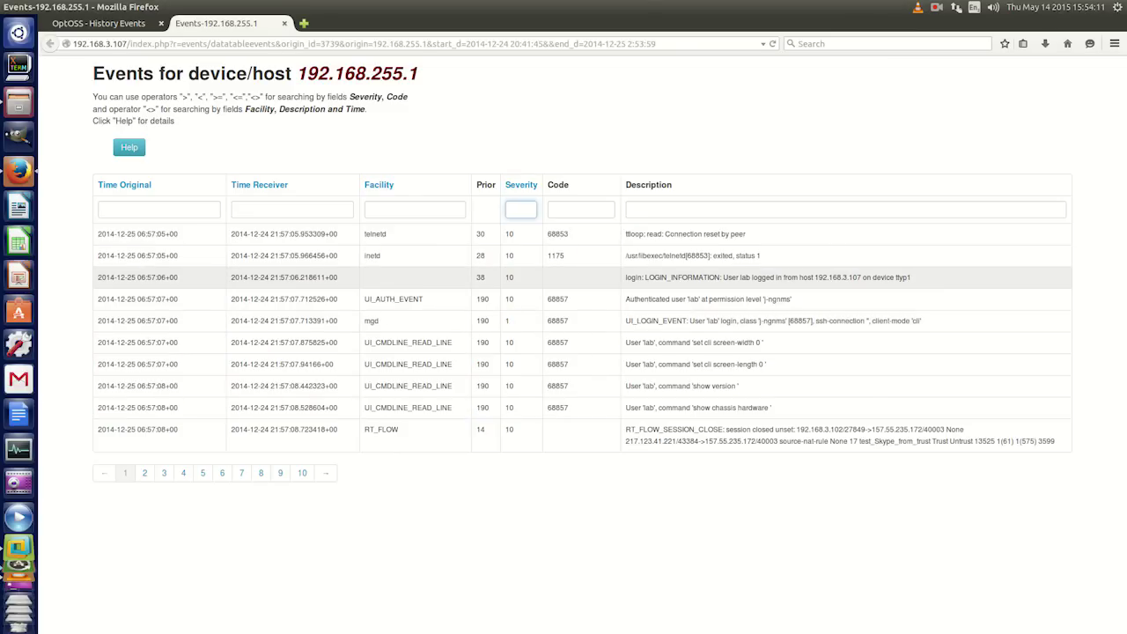
text(>10)
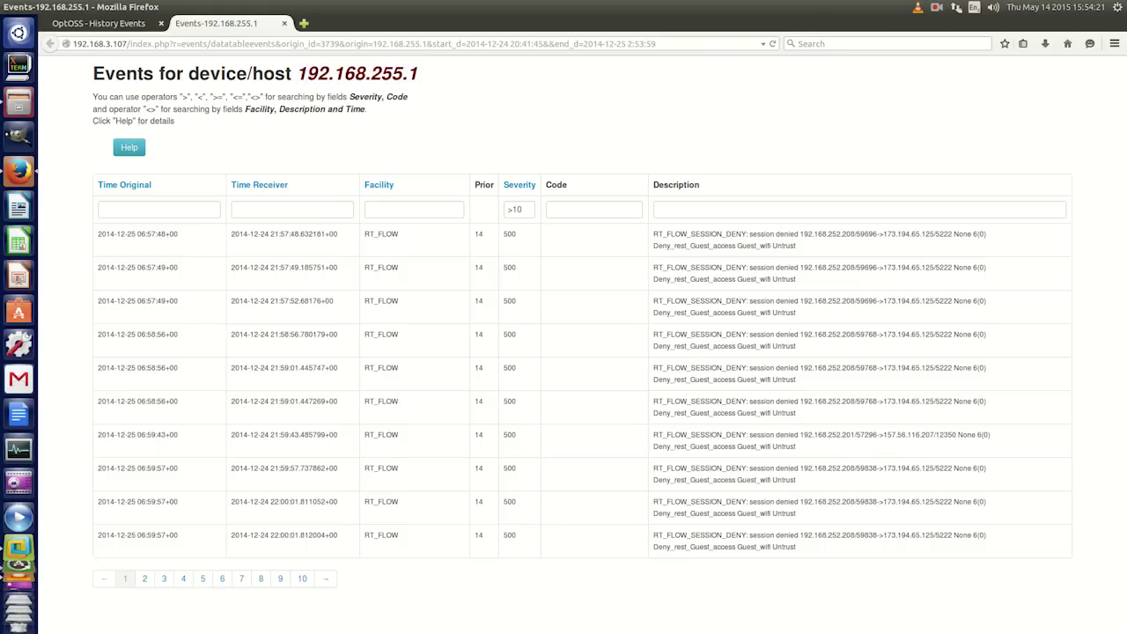
click(414, 210)
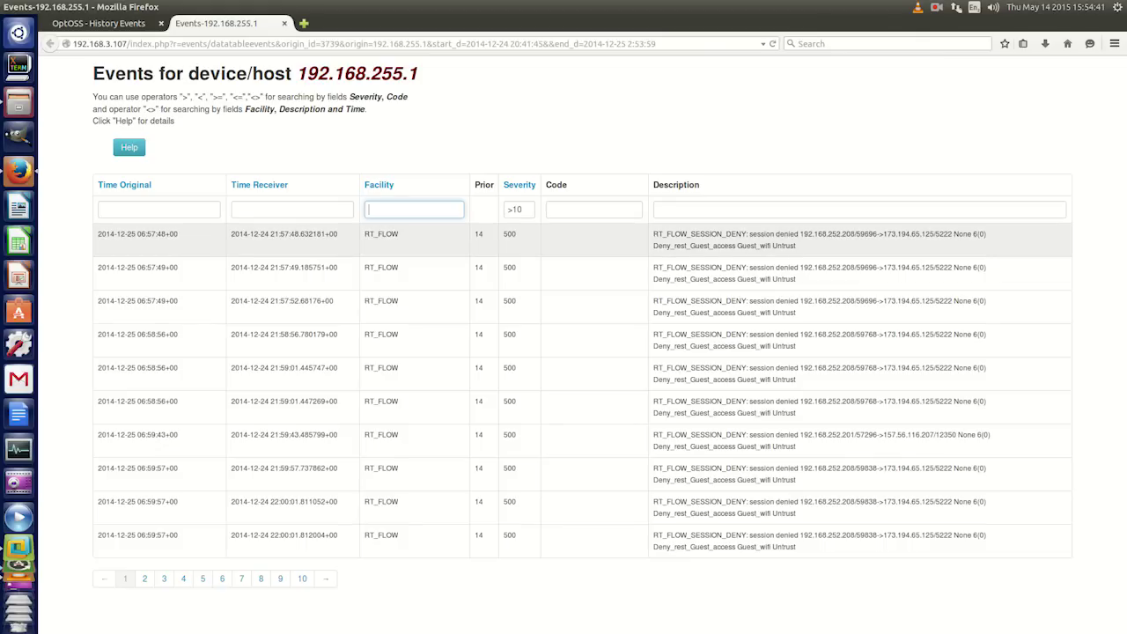
text(<>RT_FLOW)
key(Return)
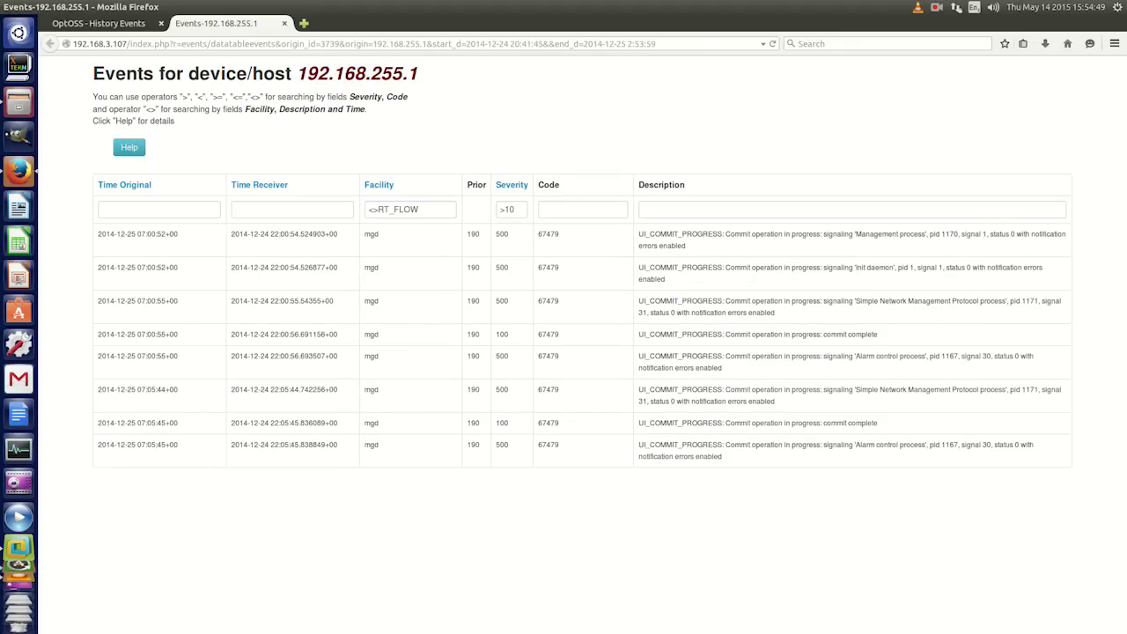
Step: Consult the help on event search operators and open the Clean DB management page
click(128, 148)
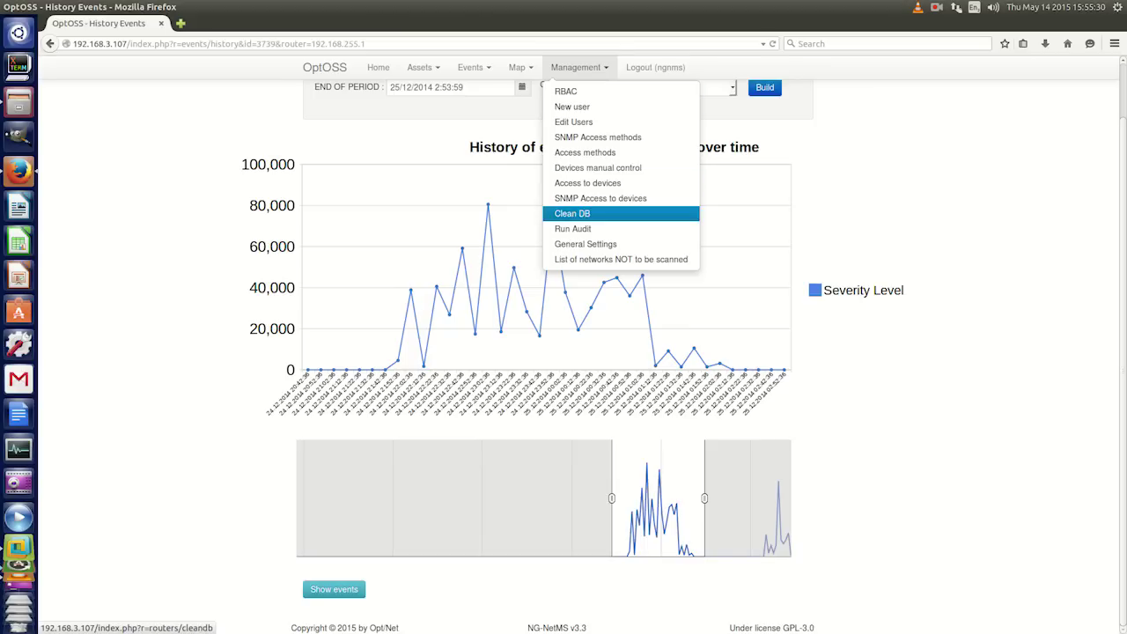
click(582, 213)
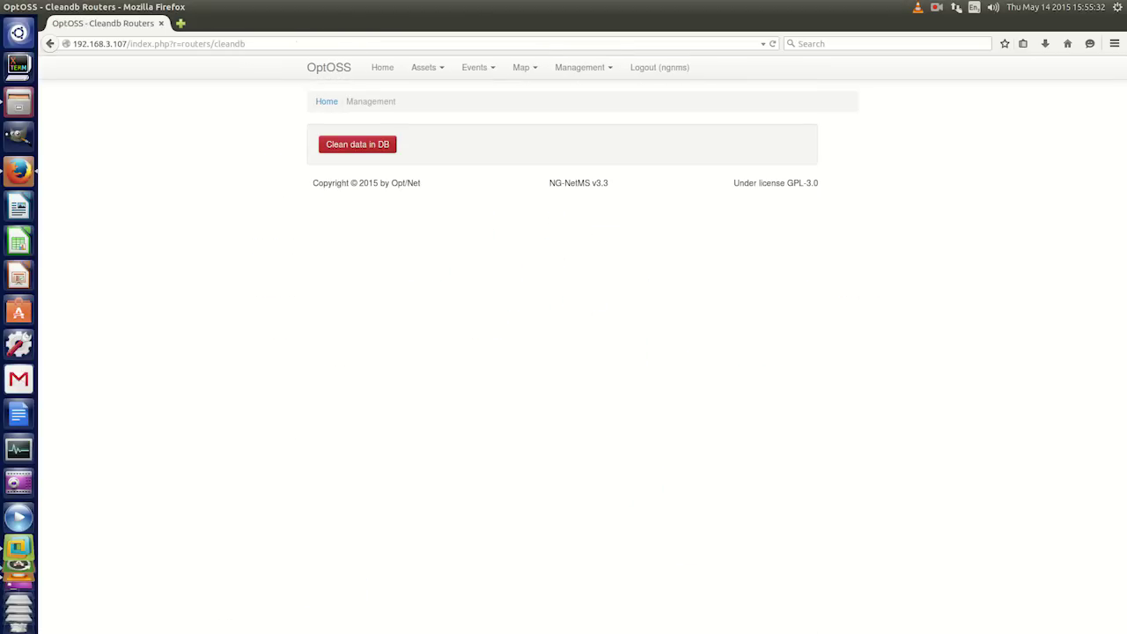